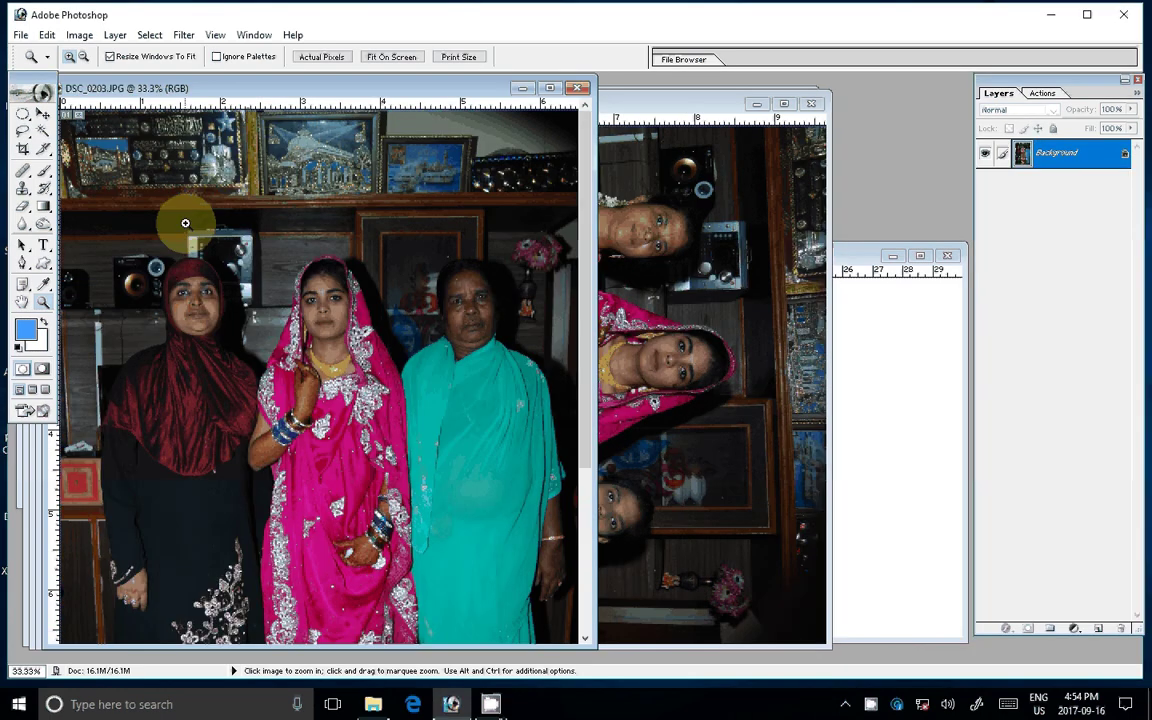
# - Run the Correction action on the three-women photo, copy it into Untitled-1, and close the original
pyautogui.press('F9')
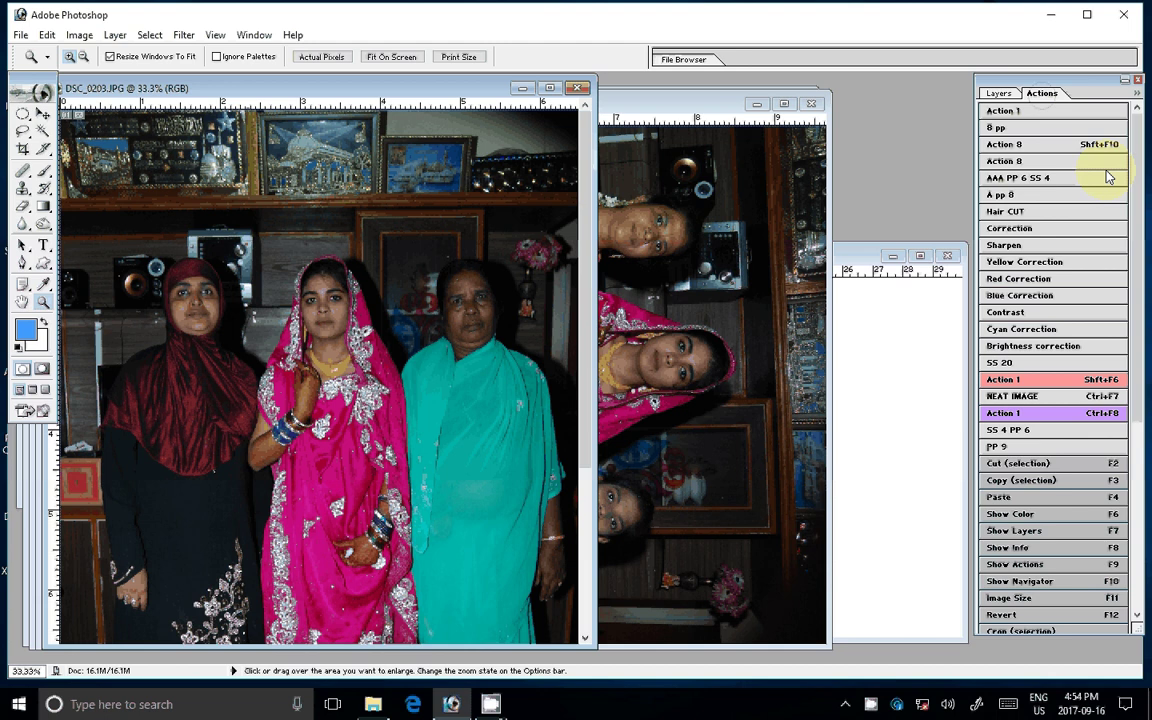
pyautogui.click(1106, 177)
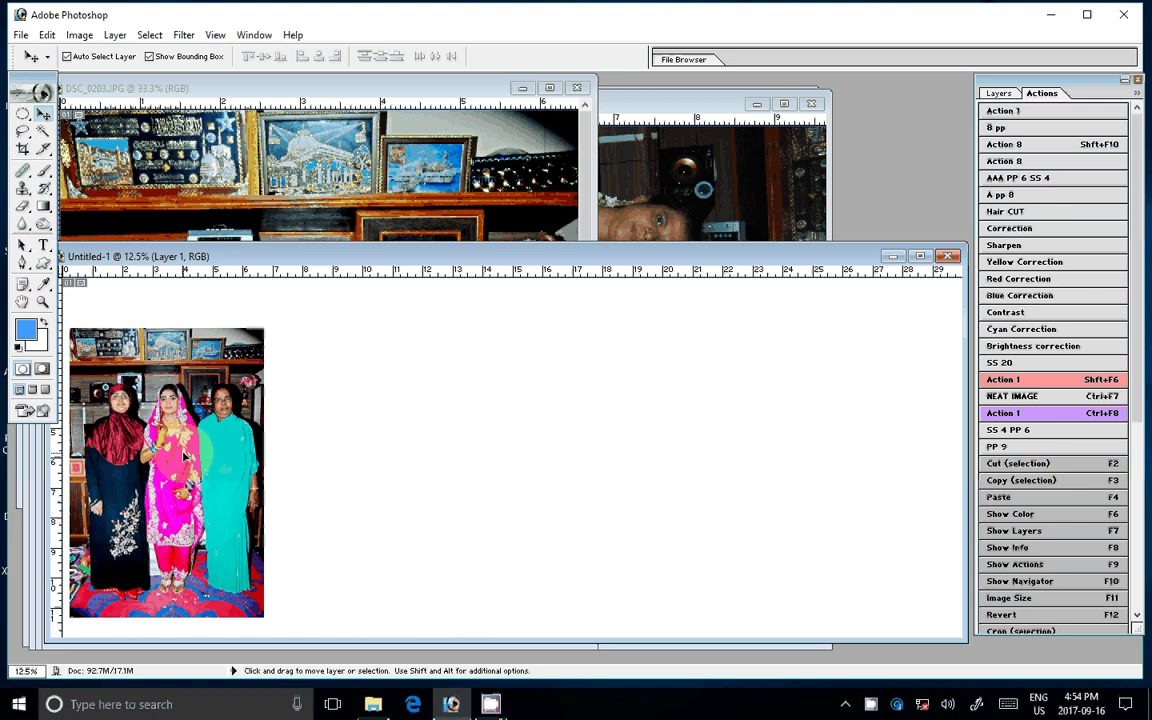
pyautogui.click(578, 88)
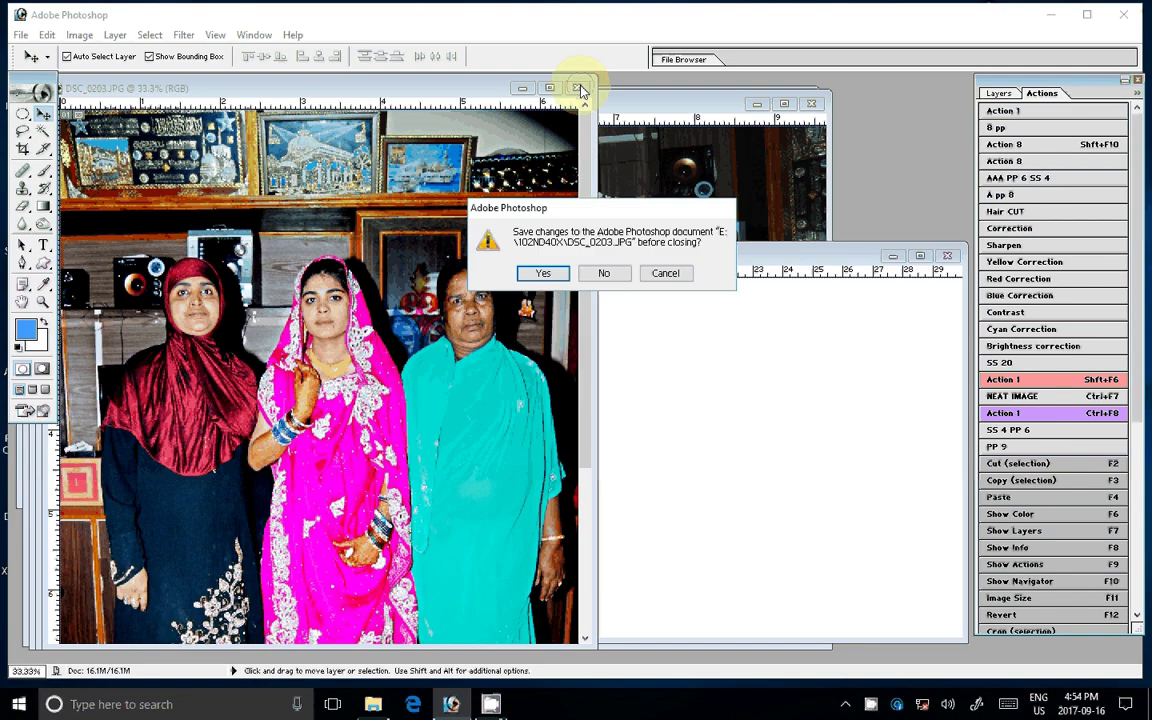
# - Discard the previous original, rotate the second photo 90° CCW, and run Correction on it
pyautogui.press('n')
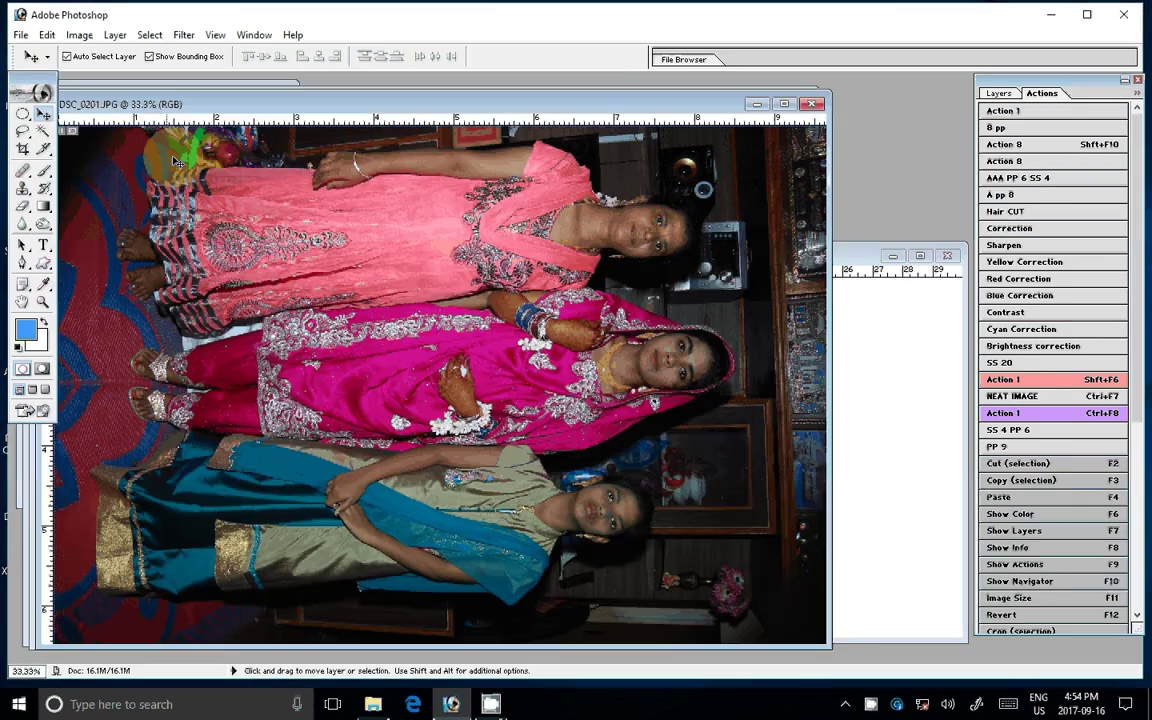
pyautogui.click(79, 34)
pyautogui.moveTo(58, 193)
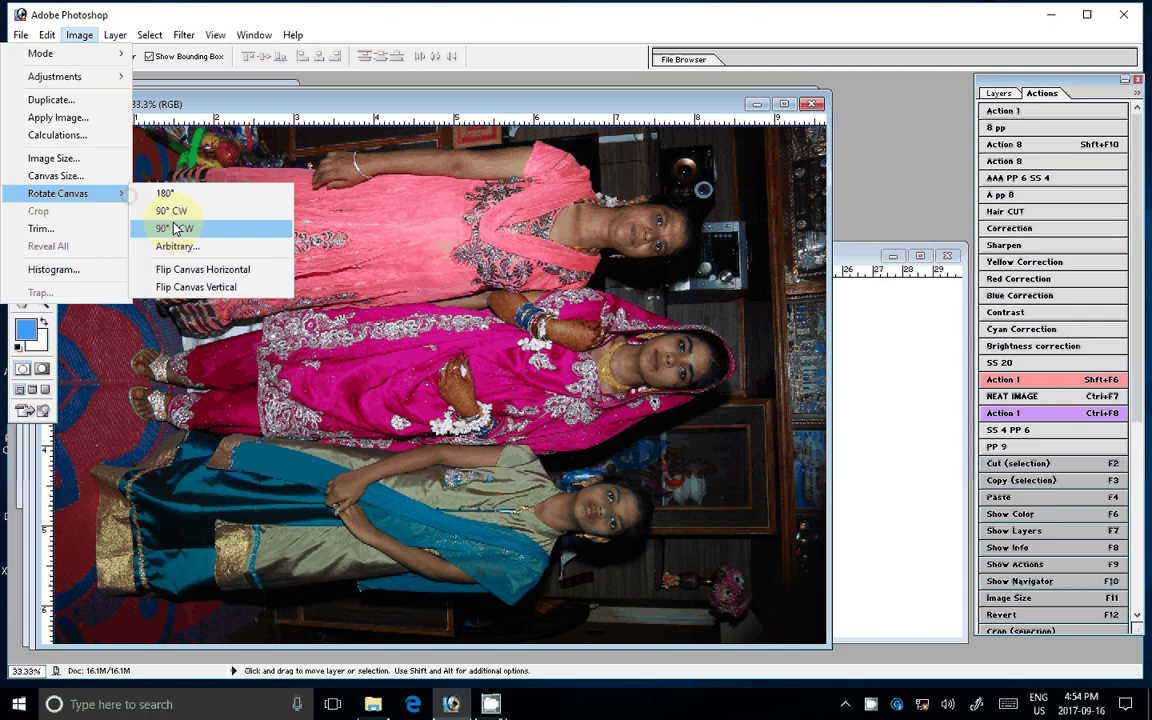
pyautogui.click(175, 229)
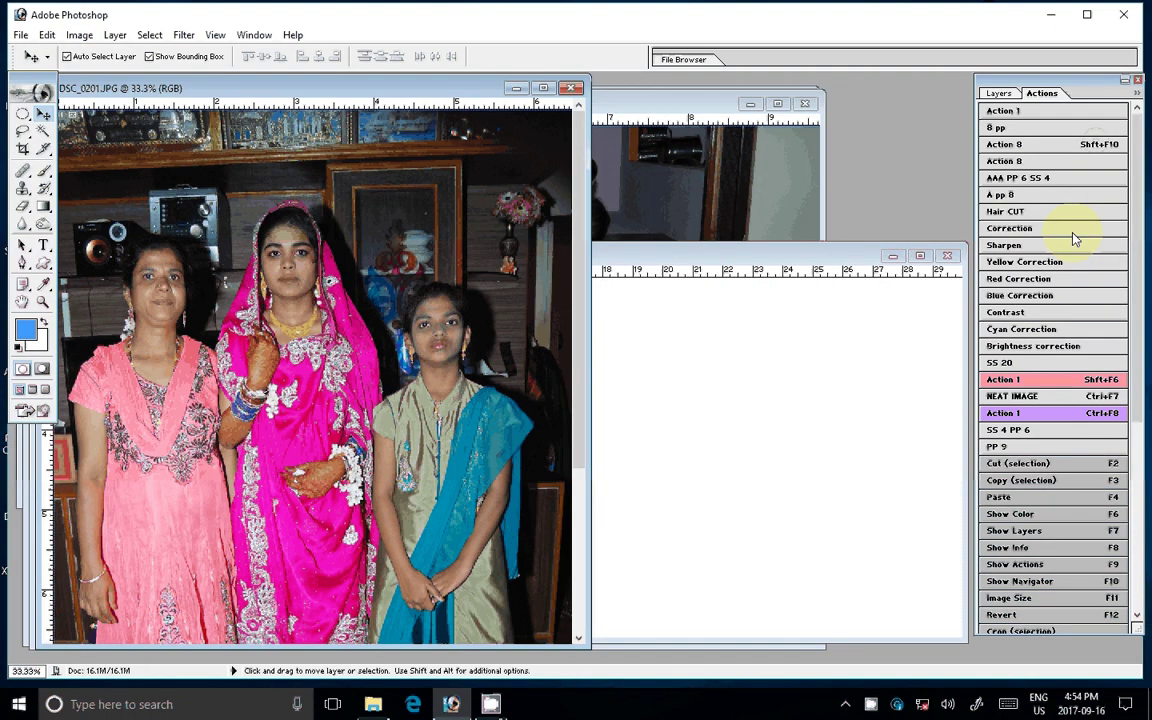
pyautogui.click(1072, 233)
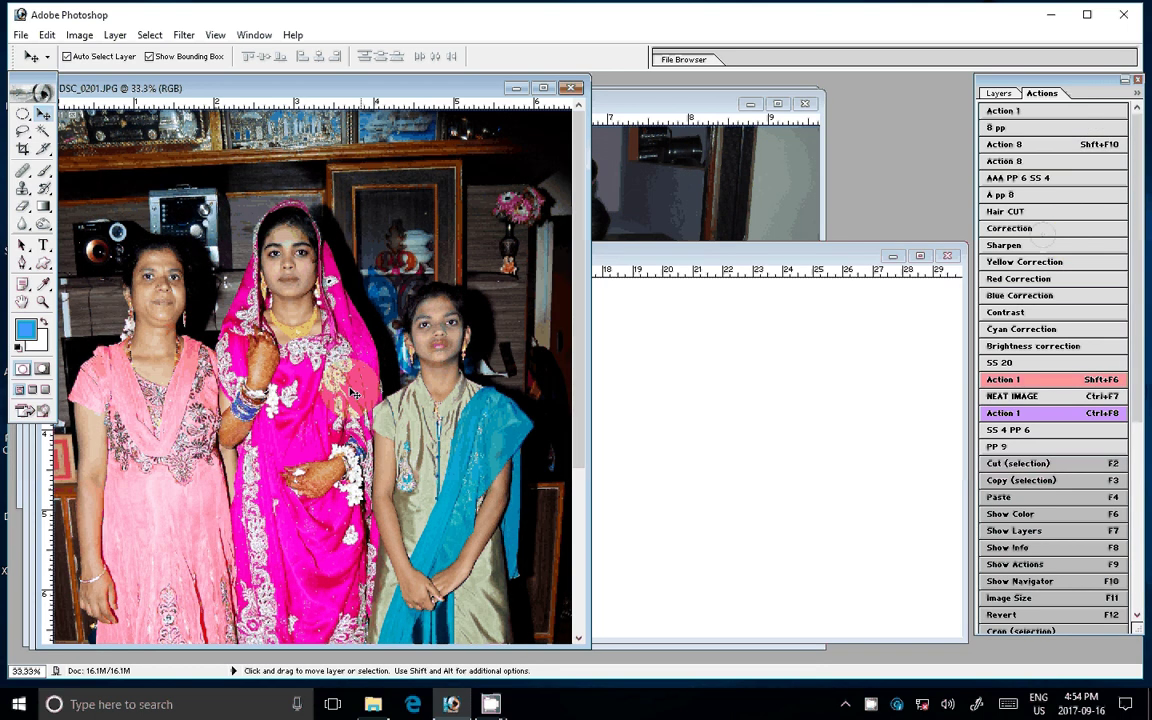
# - Drag the second photo into Untitled-1 beside the first photo, then close DSC_0201
pyautogui.moveTo(354, 394)
pyautogui.mouseDown()
pyautogui.moveTo(727, 240)
pyautogui.moveTo(387, 433)
pyautogui.mouseUp()
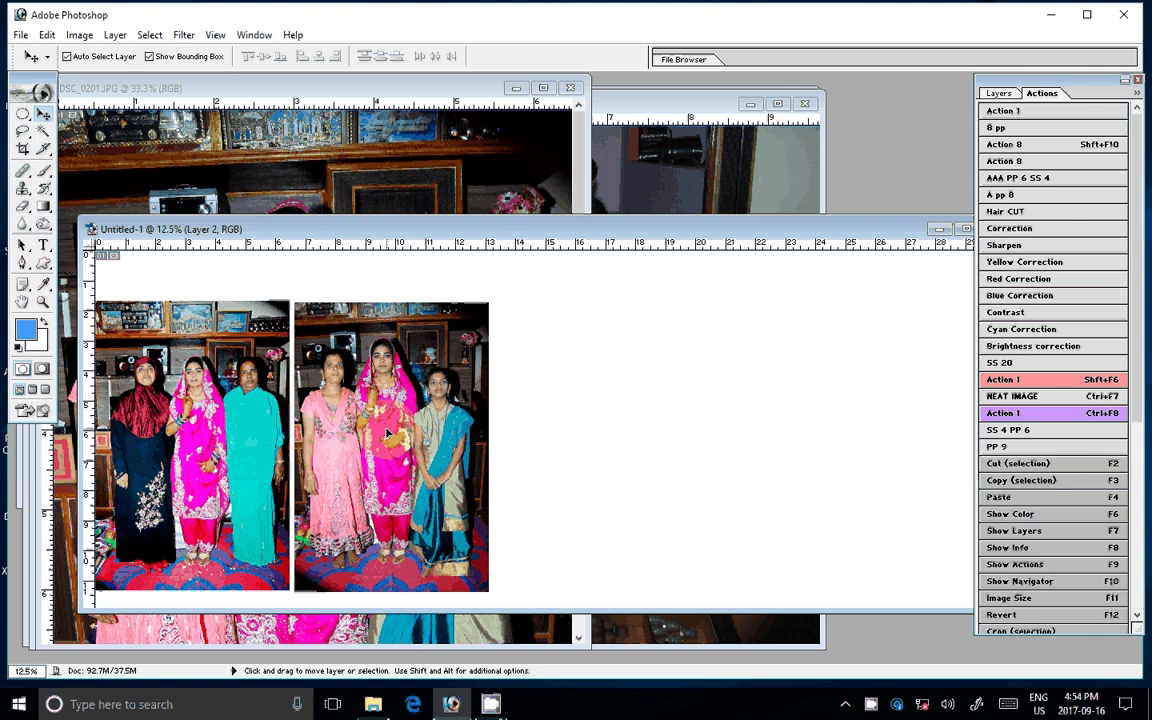
pyautogui.moveTo(387, 432); pyautogui.dragTo(389, 433)
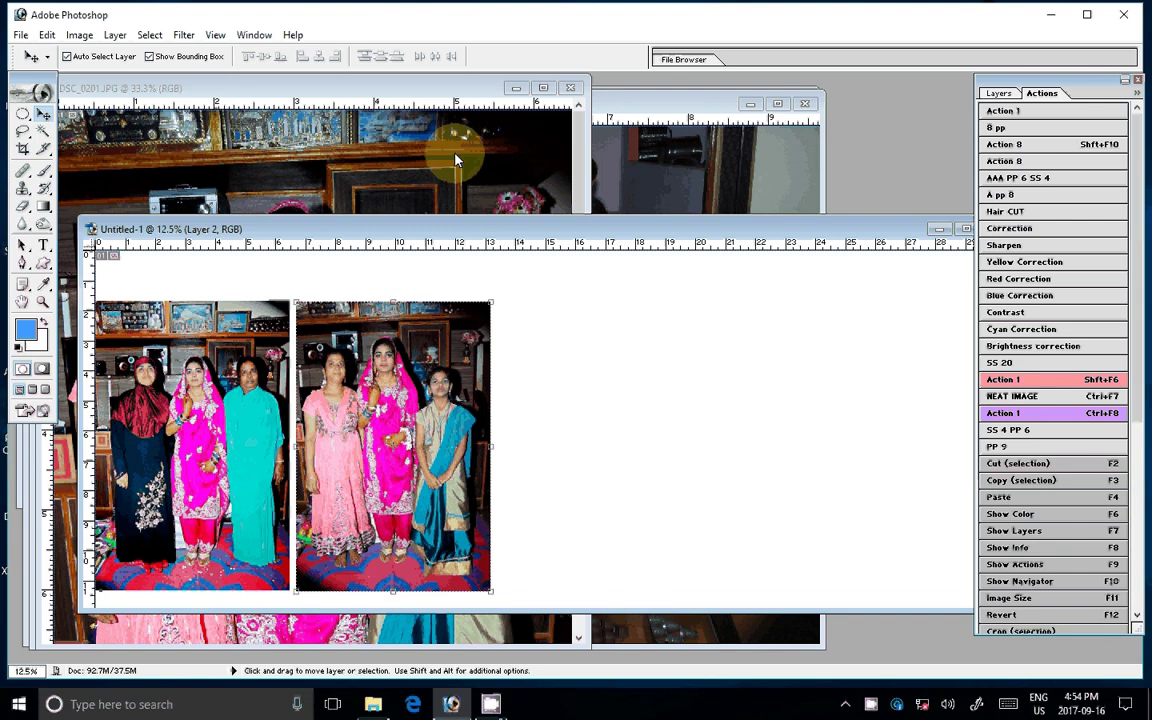
pyautogui.click(455, 160)
pyautogui.hotkey('ctrl', 'w')
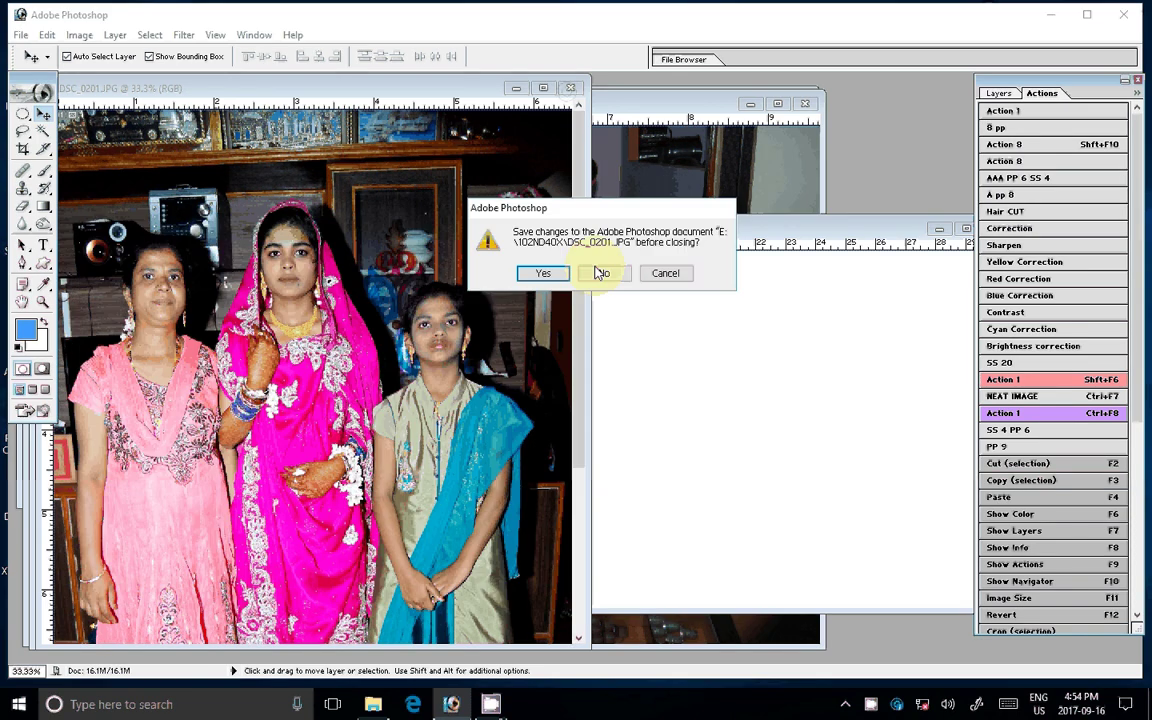
# - Discard DSC_0201's changes, rotate DSC_0199 90° upright, and run Correction on it
pyautogui.click(601, 273)
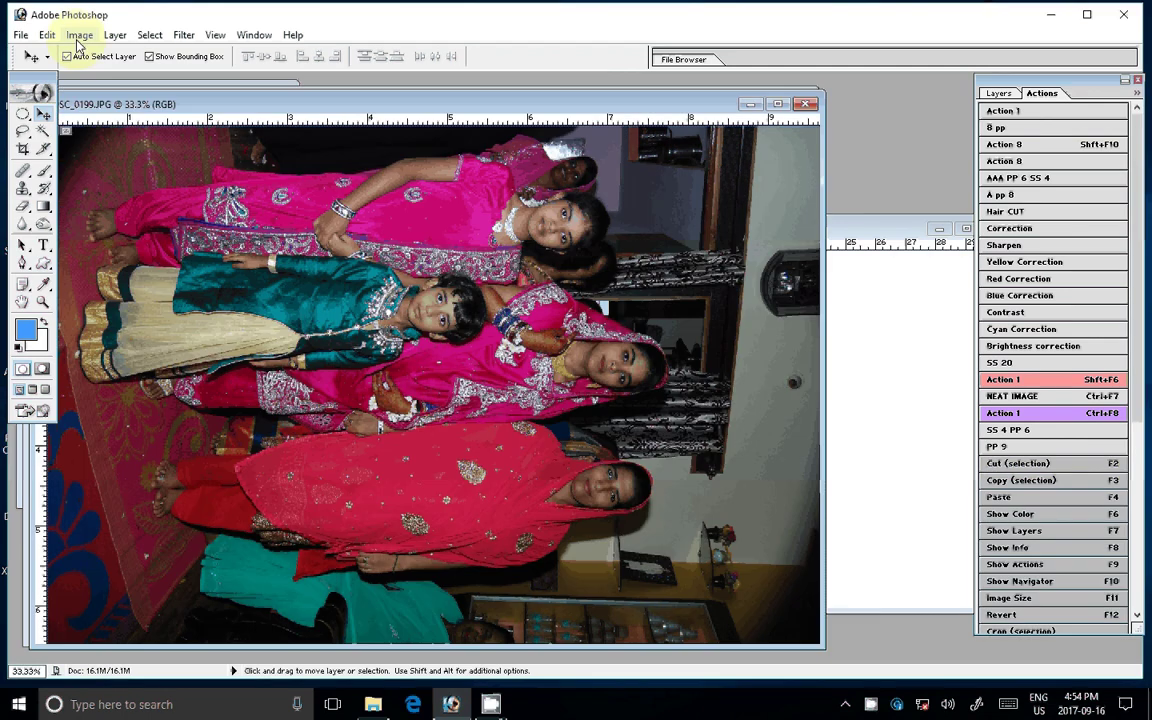
pyautogui.click(155, 187)
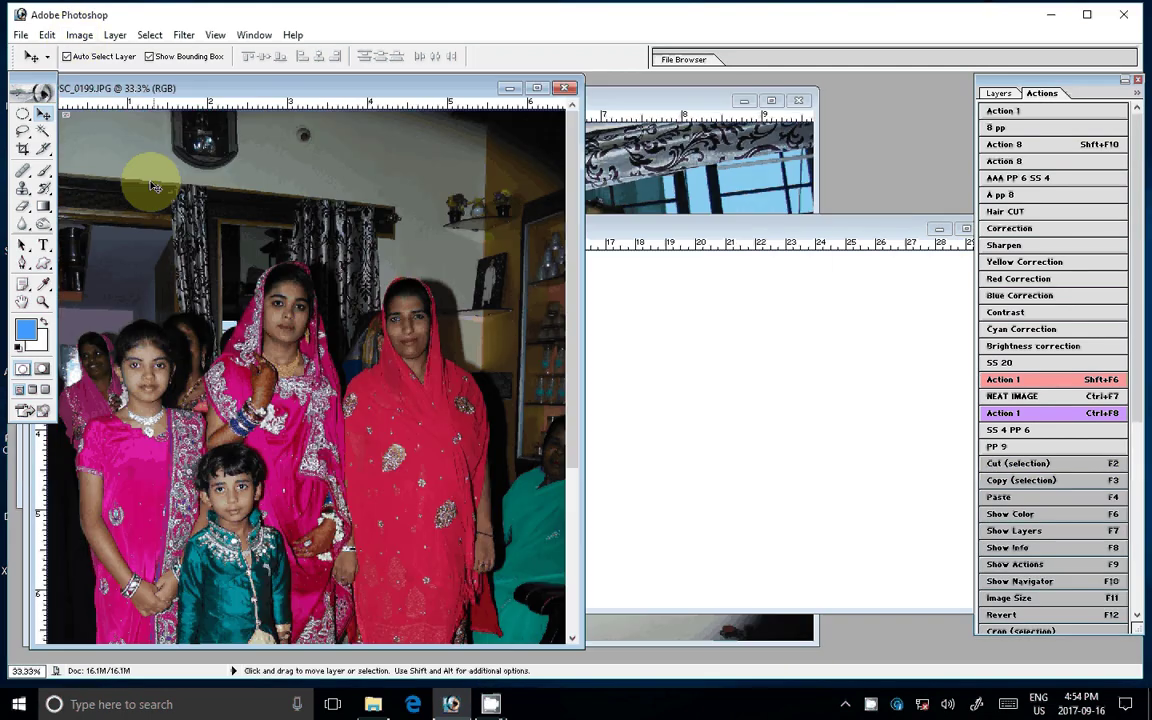
pyautogui.click(1055, 228)
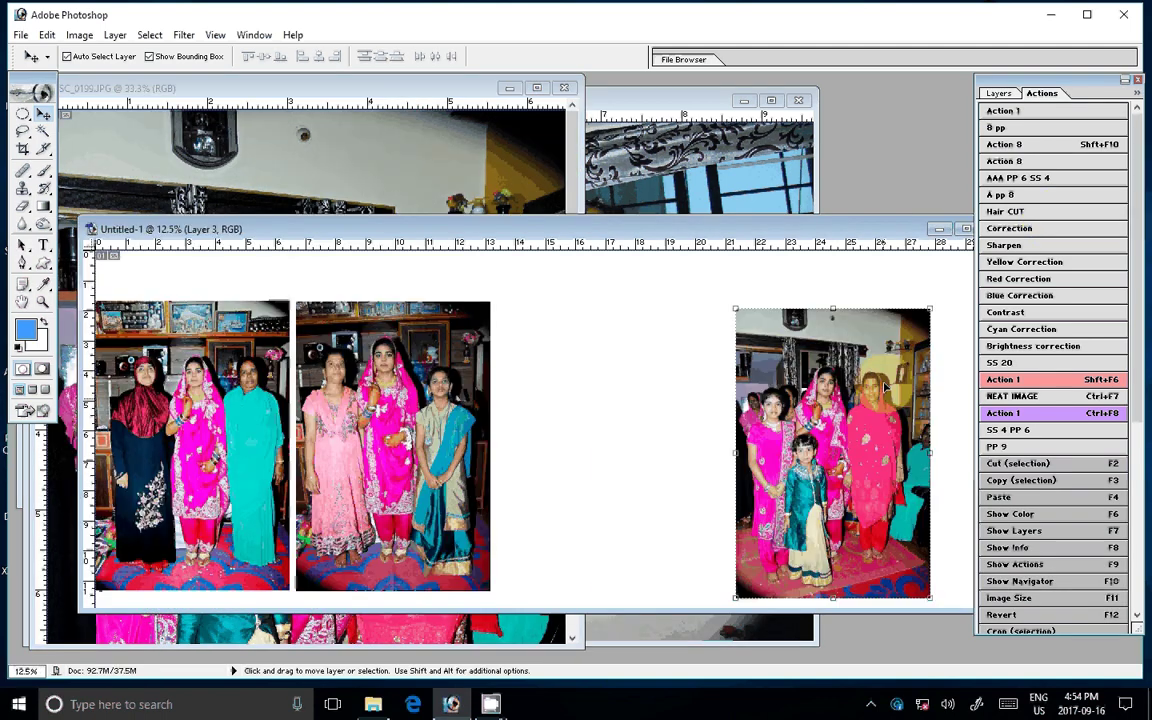
# - Place DSC_0199 at the far right of Untitled-1 and close its original without saving
pyautogui.moveTo(884, 390); pyautogui.dragTo(797, 352)
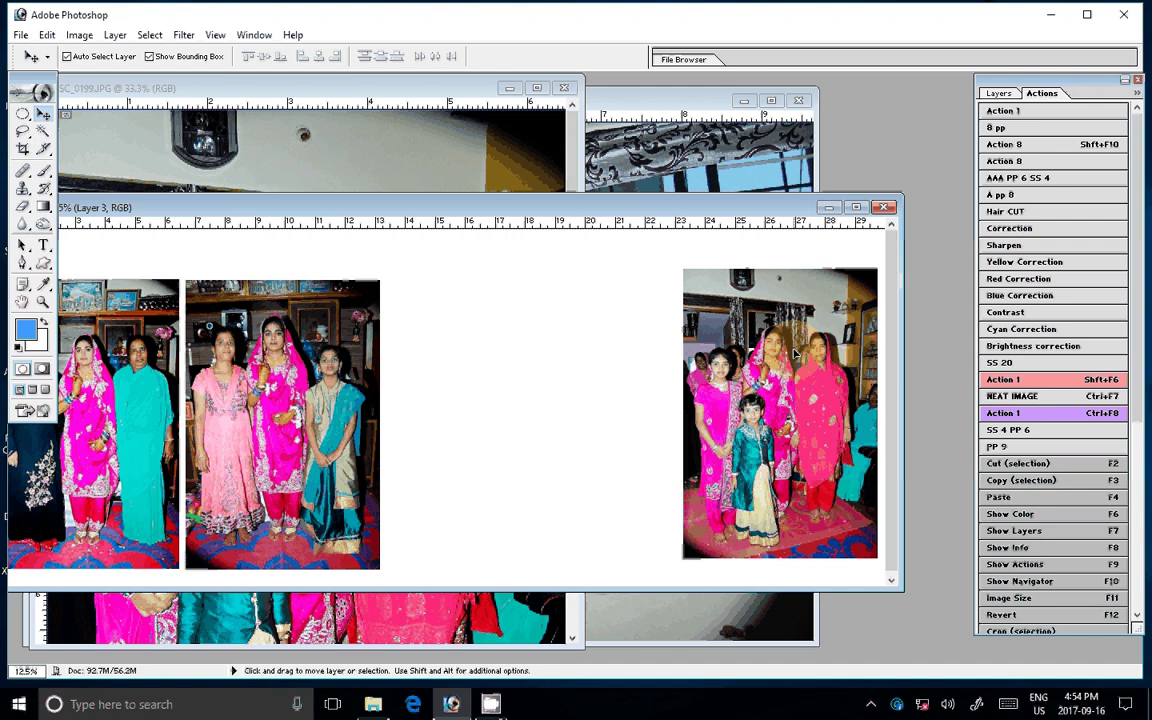
pyautogui.press('z')
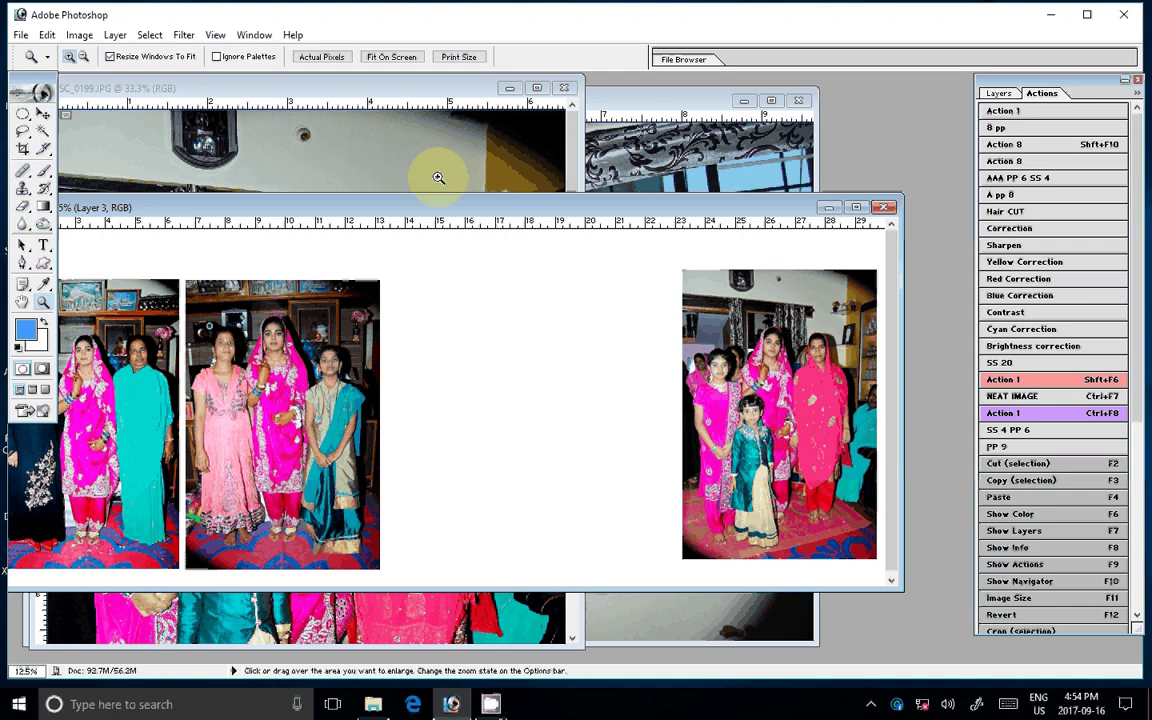
pyautogui.click(438, 177)
pyautogui.hotkey('ctrl', 'w')
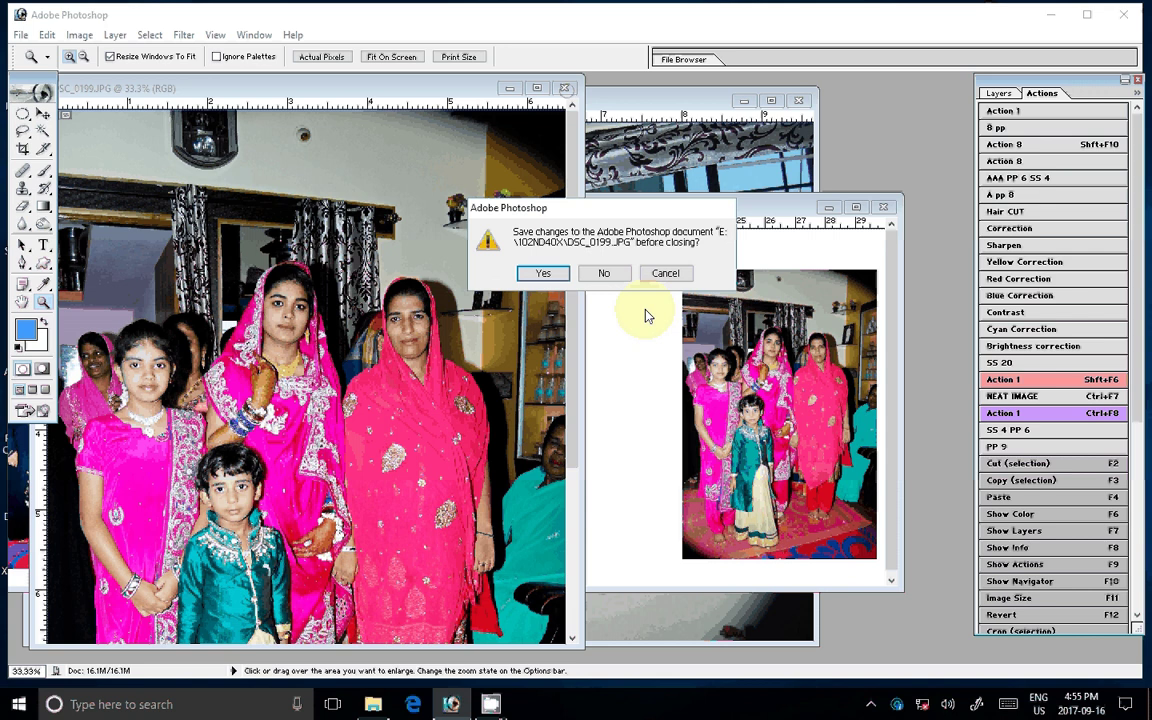
pyautogui.click(604, 273)
pyautogui.click(80, 35)
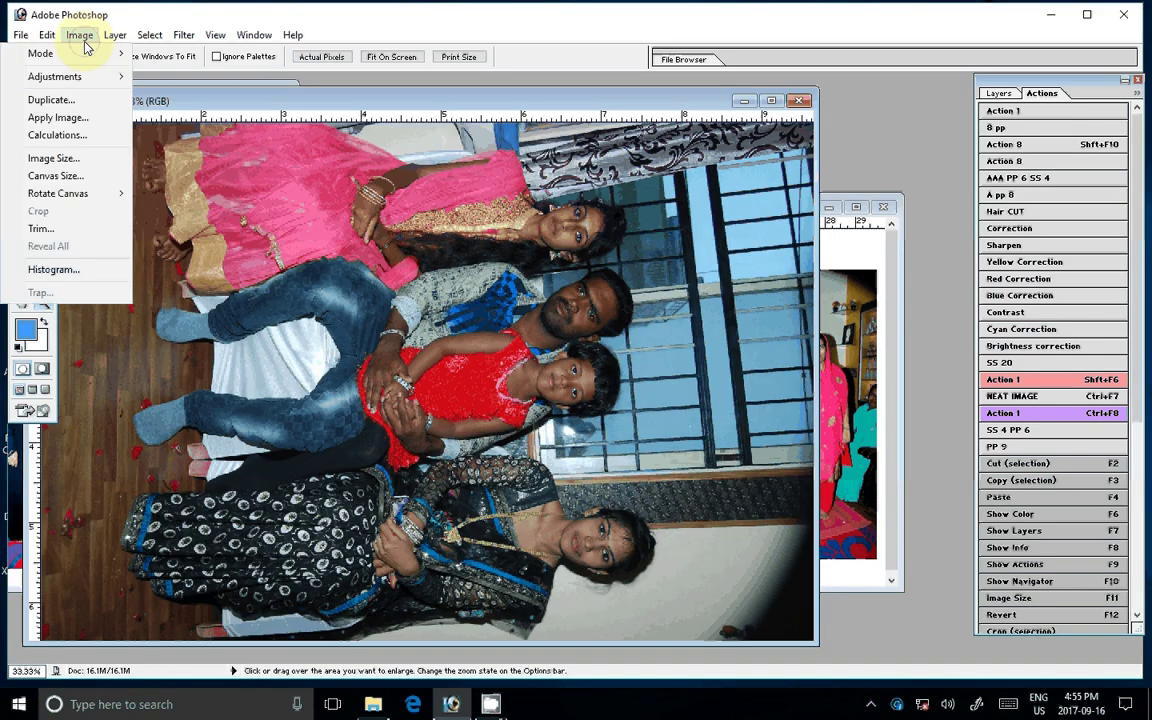
# - Rotate DSC_0198 upright, run Correction, place it beside the right-end photo, and fit the page
pyautogui.click(1068, 203)
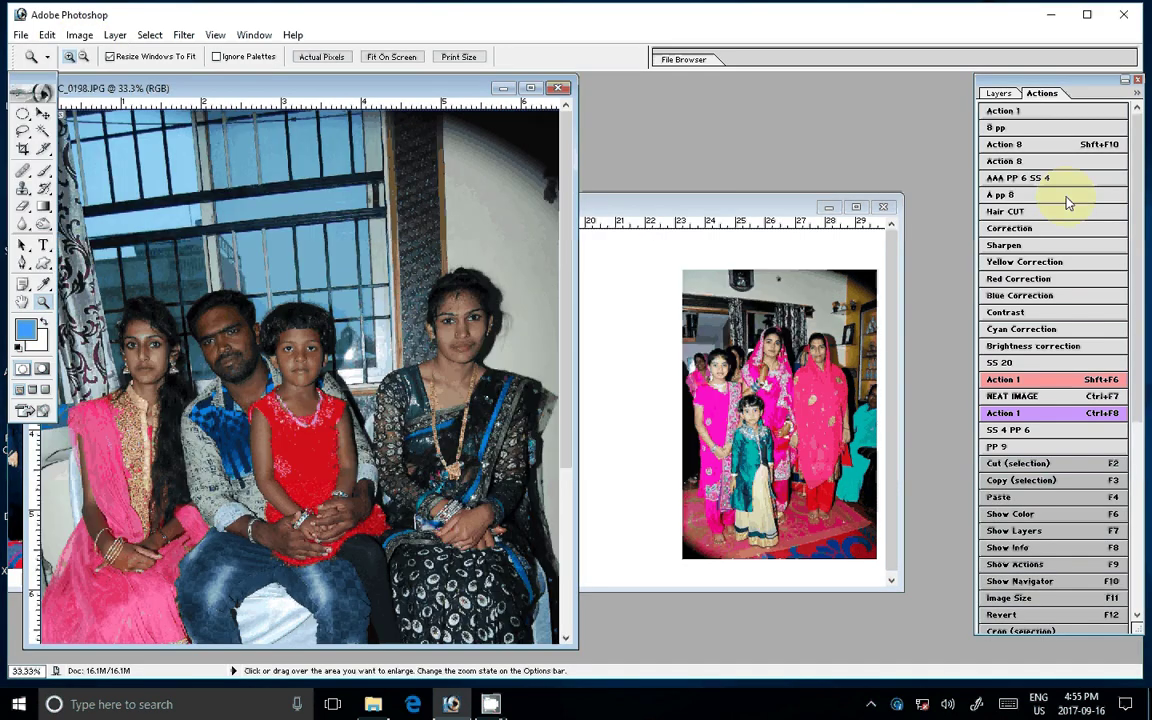
pyautogui.click(1045, 228)
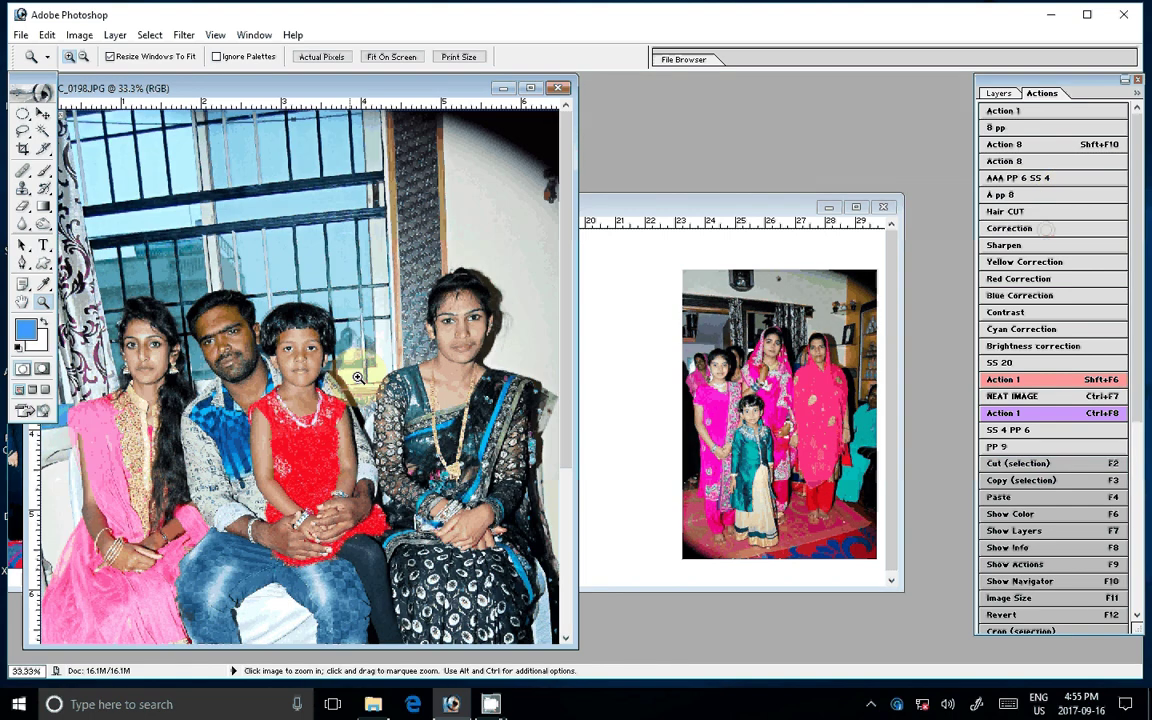
pyautogui.moveTo(322, 324); pyautogui.dragTo(412, 377)
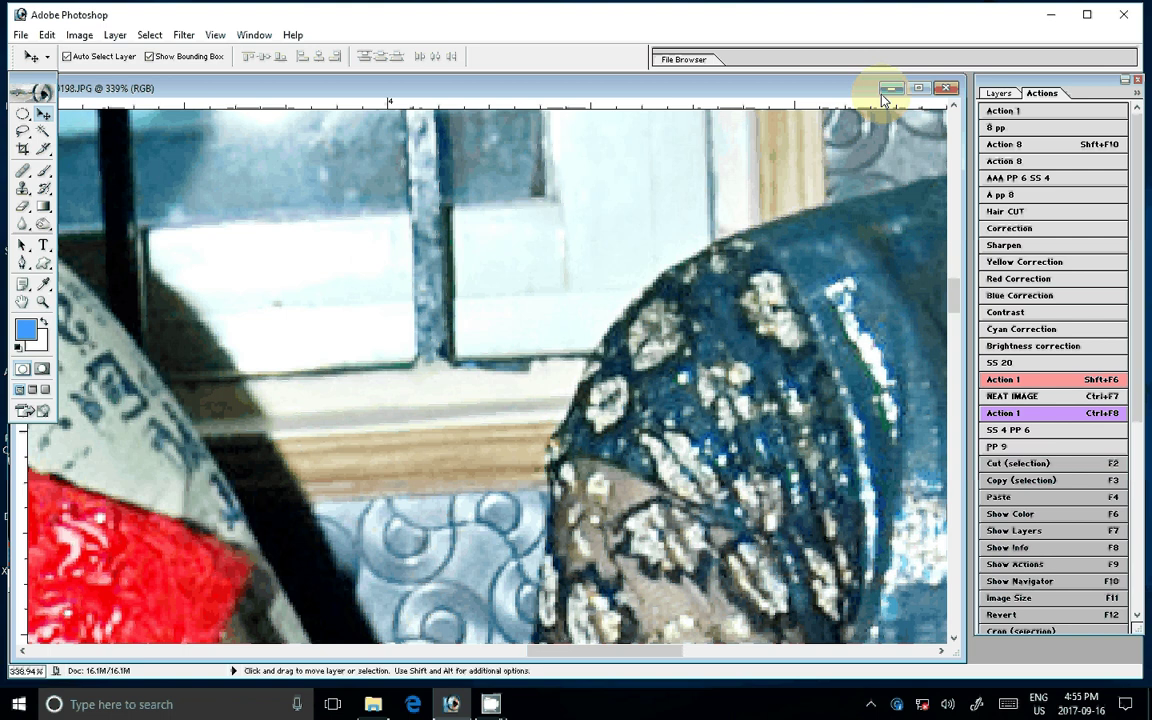
pyautogui.click(882, 95)
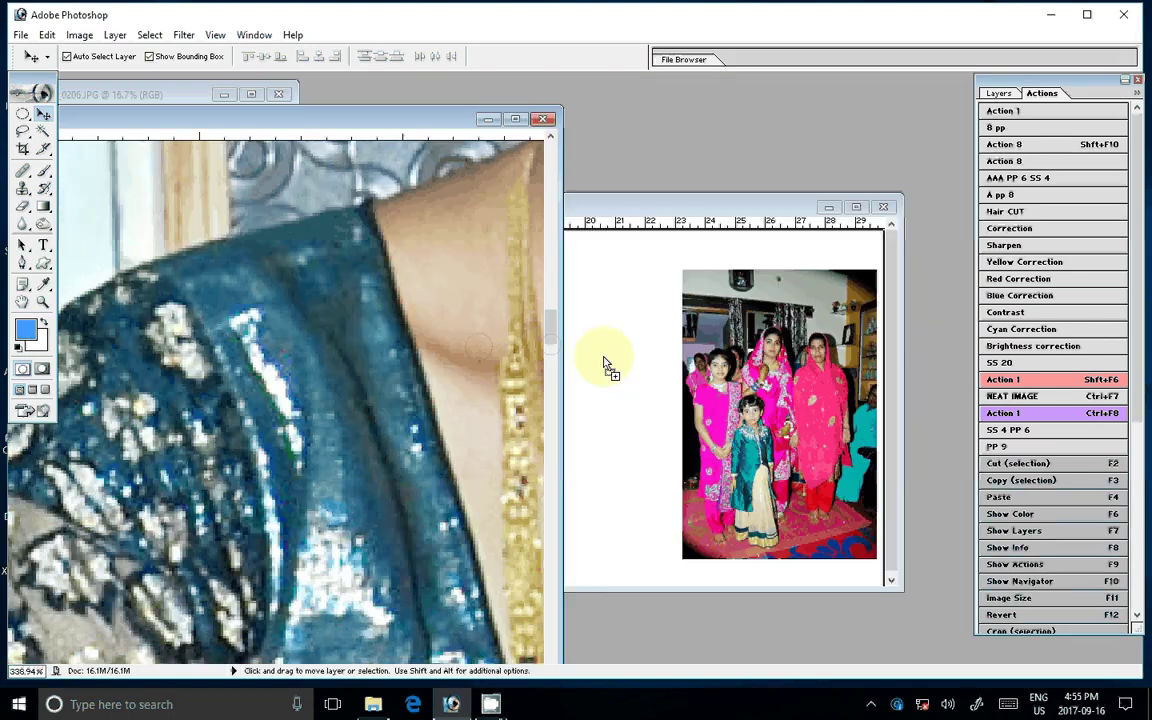
pyautogui.click(605, 364)
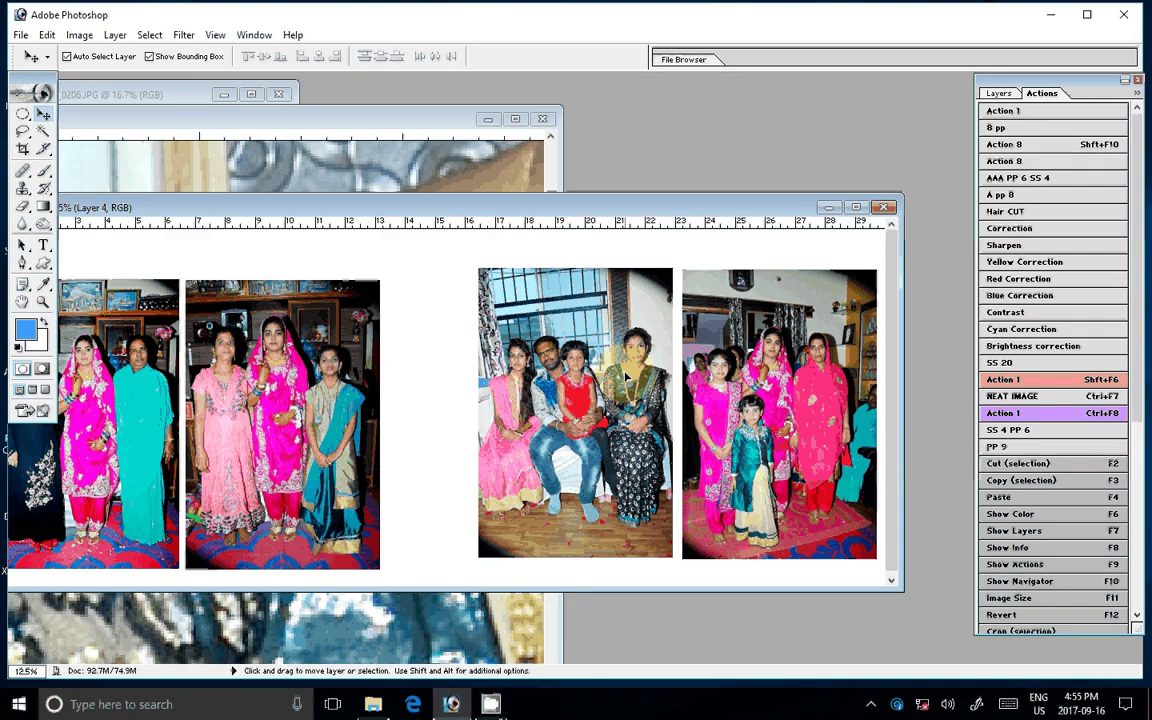
pyautogui.click(625, 375)
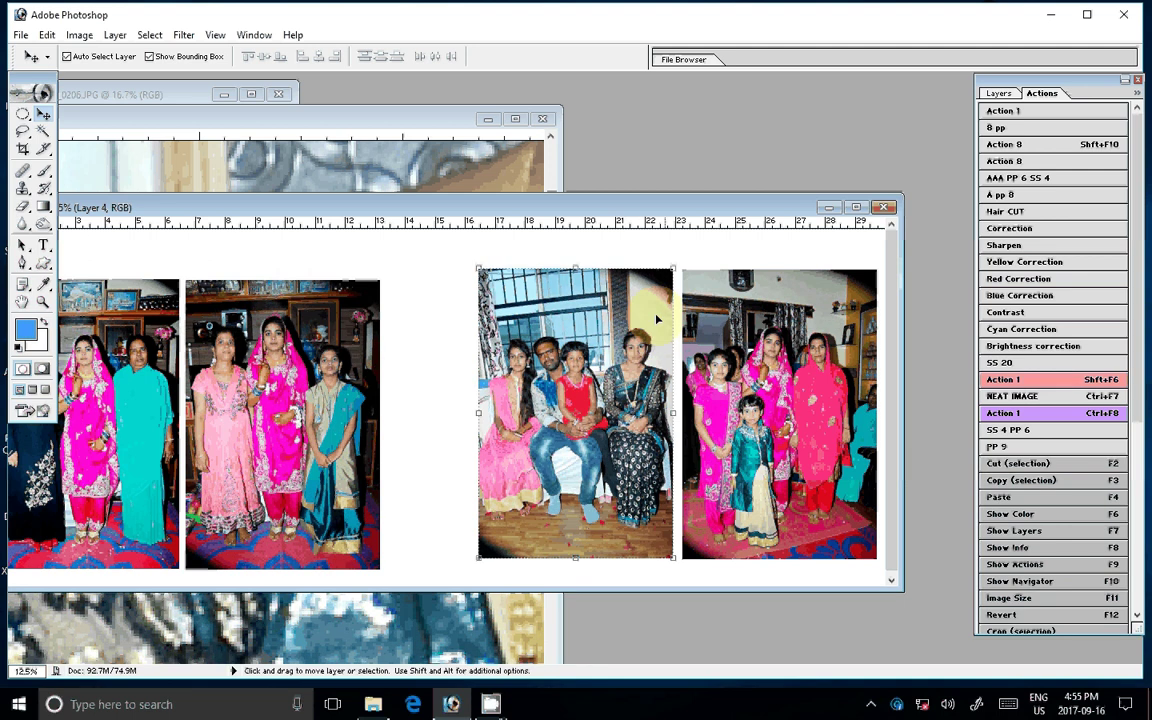
pyautogui.hotkey('ctrl', '0')
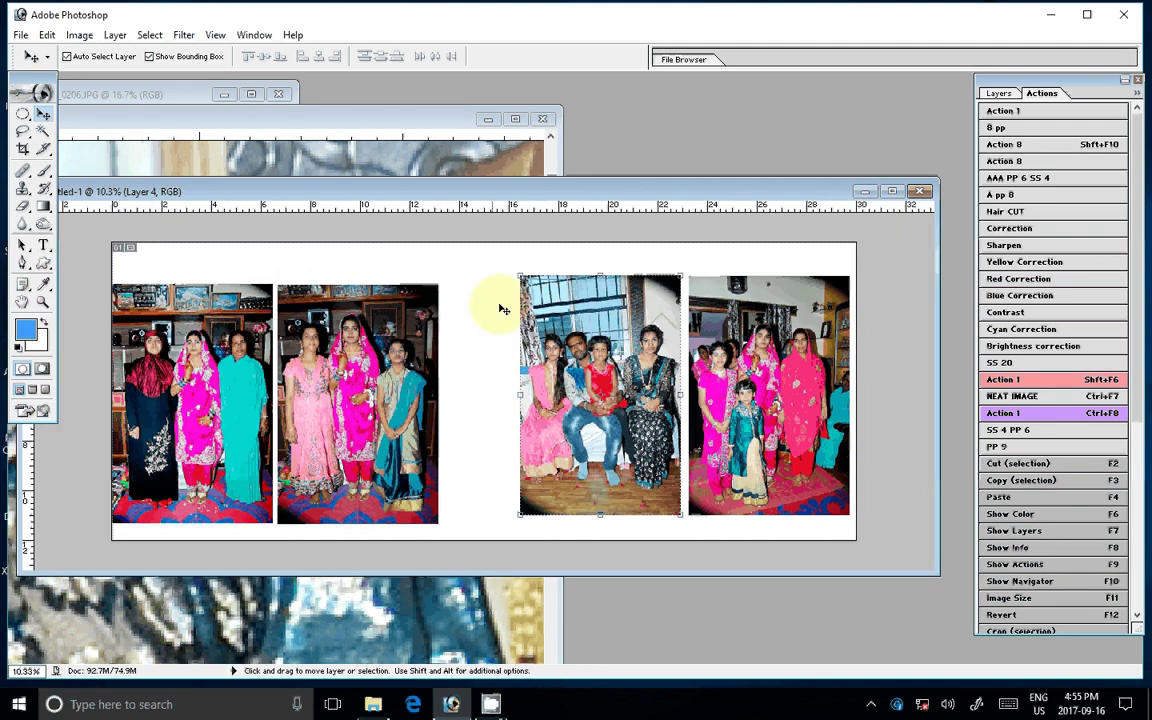
# - Show guides, then nudge the two right photos left and enlarge them slightly
pyautogui.hotkey('ctrl', ';')
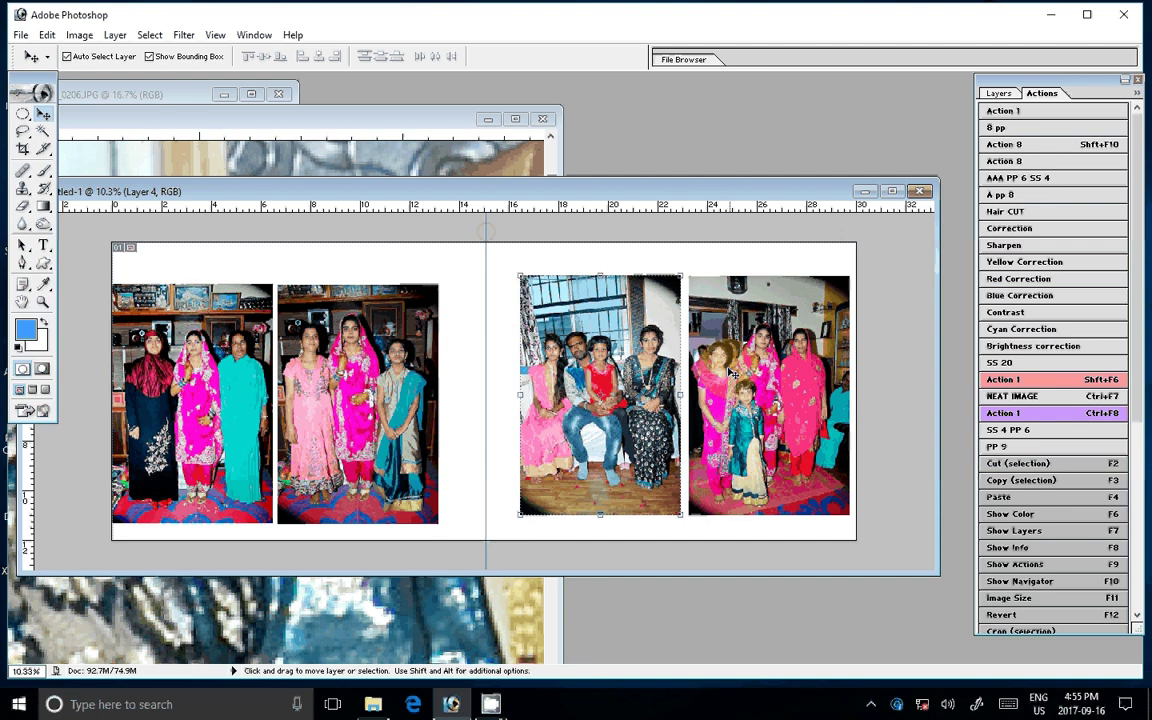
pyautogui.moveTo(733, 373); pyautogui.dragTo(722, 373)
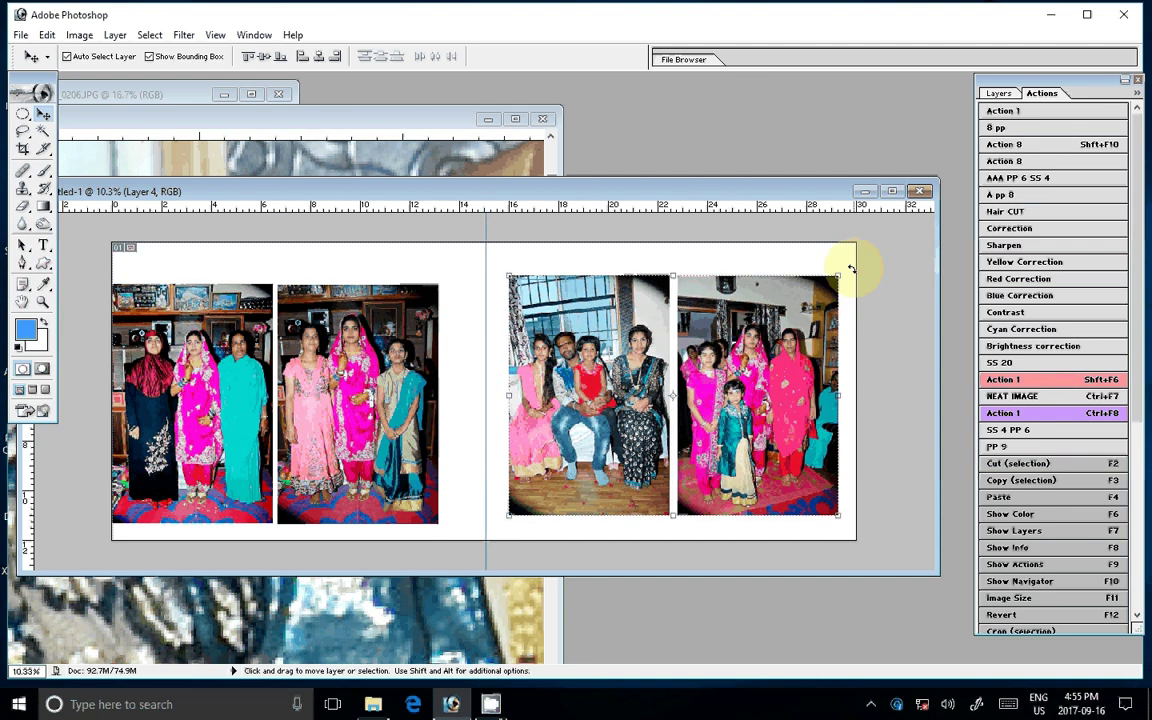
pyautogui.moveTo(850, 268); pyautogui.dragTo(845, 267)
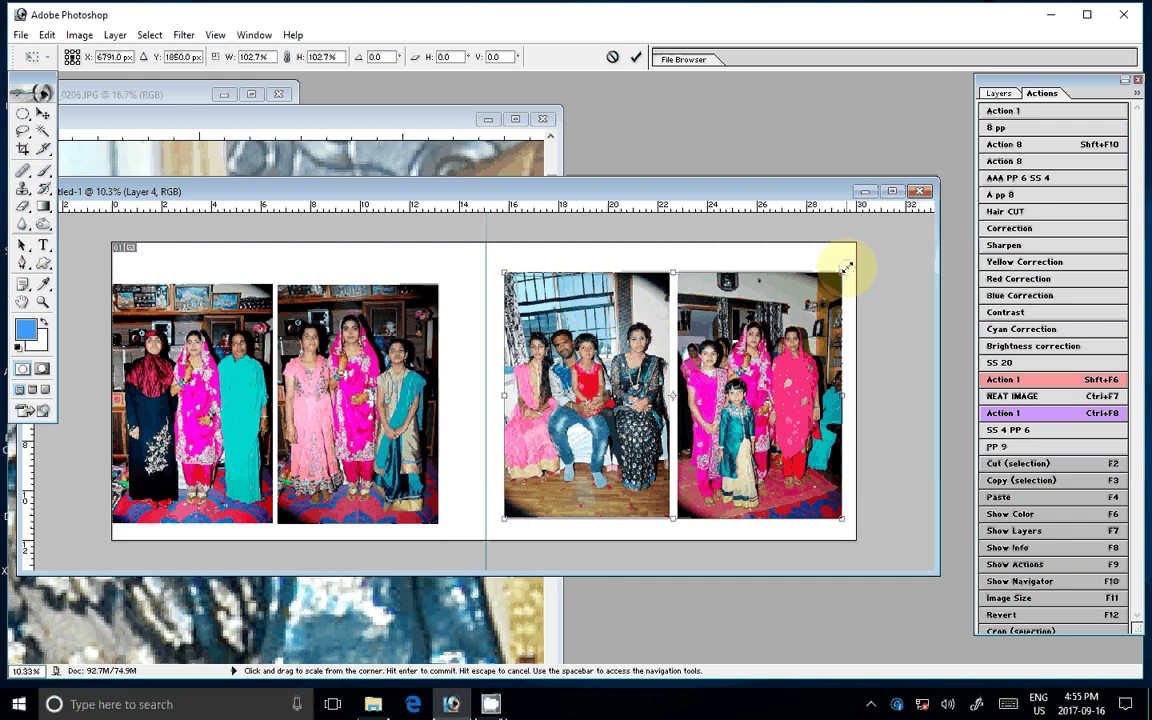
pyautogui.press('Return')
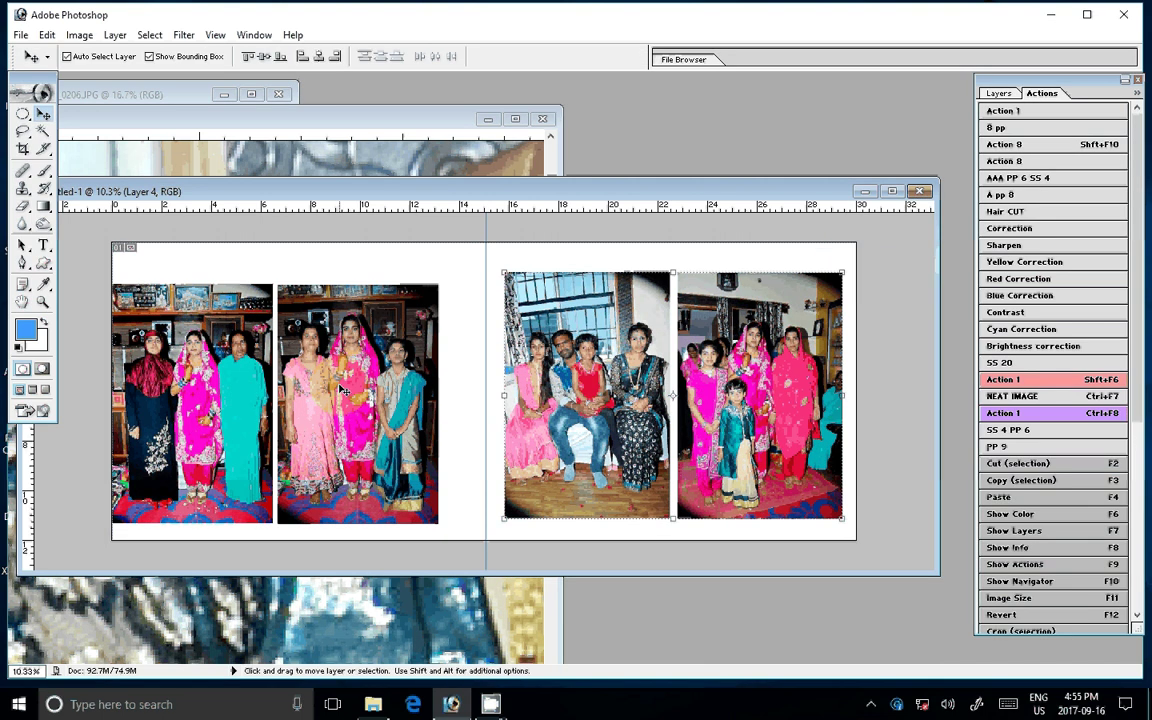
# - Shift and enlarge the two left photos with Free Transform, then select the Background layer
pyautogui.moveTo(342, 390); pyautogui.dragTo(357, 381)
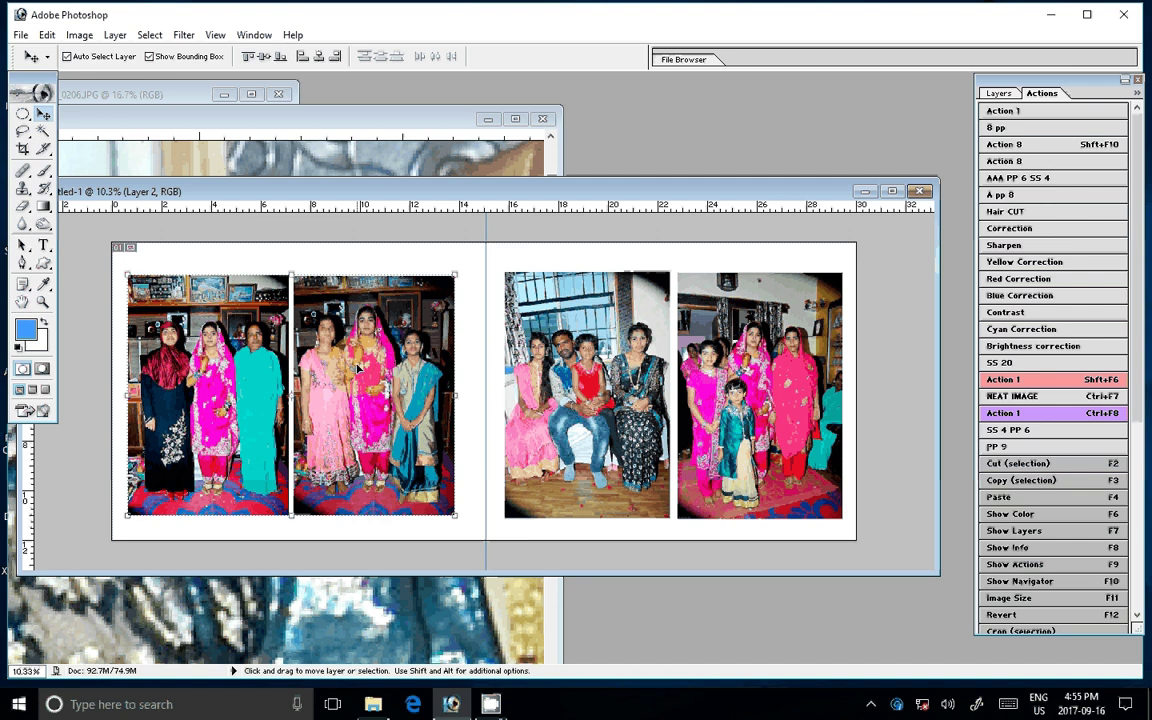
pyautogui.hotkey('ctrl', 't')
pyautogui.moveTo(455, 275); pyautogui.dragTo(462, 266)
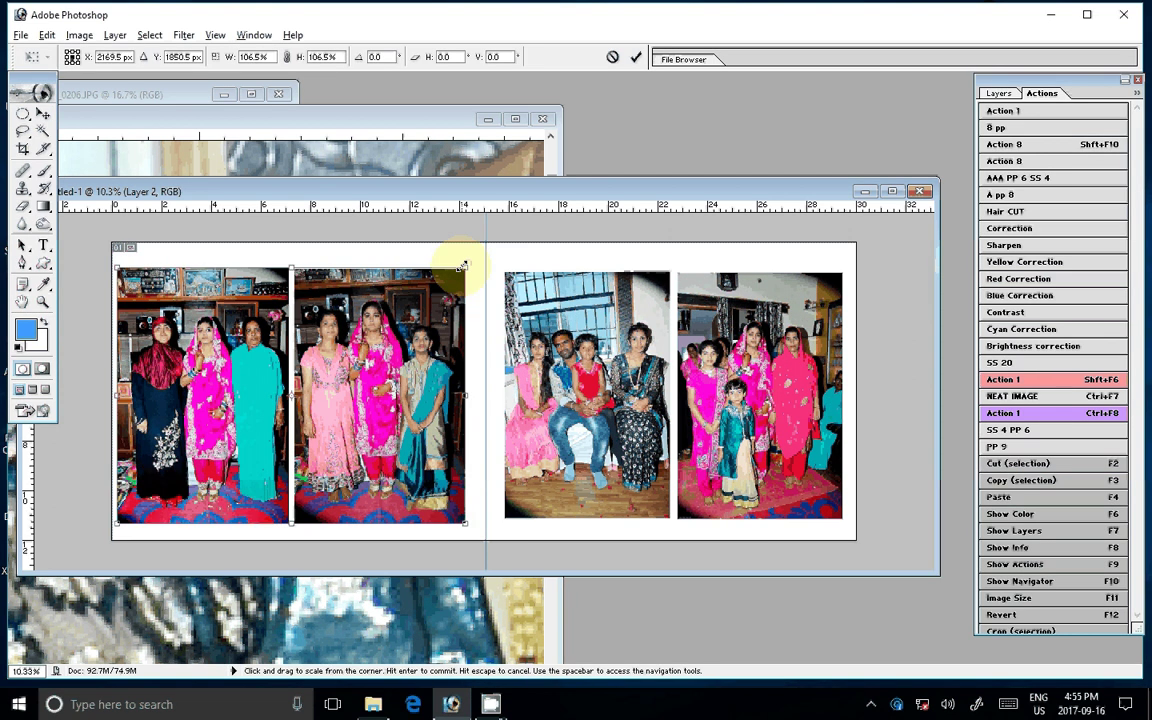
pyautogui.moveTo(360, 383); pyautogui.dragTo(366, 385)
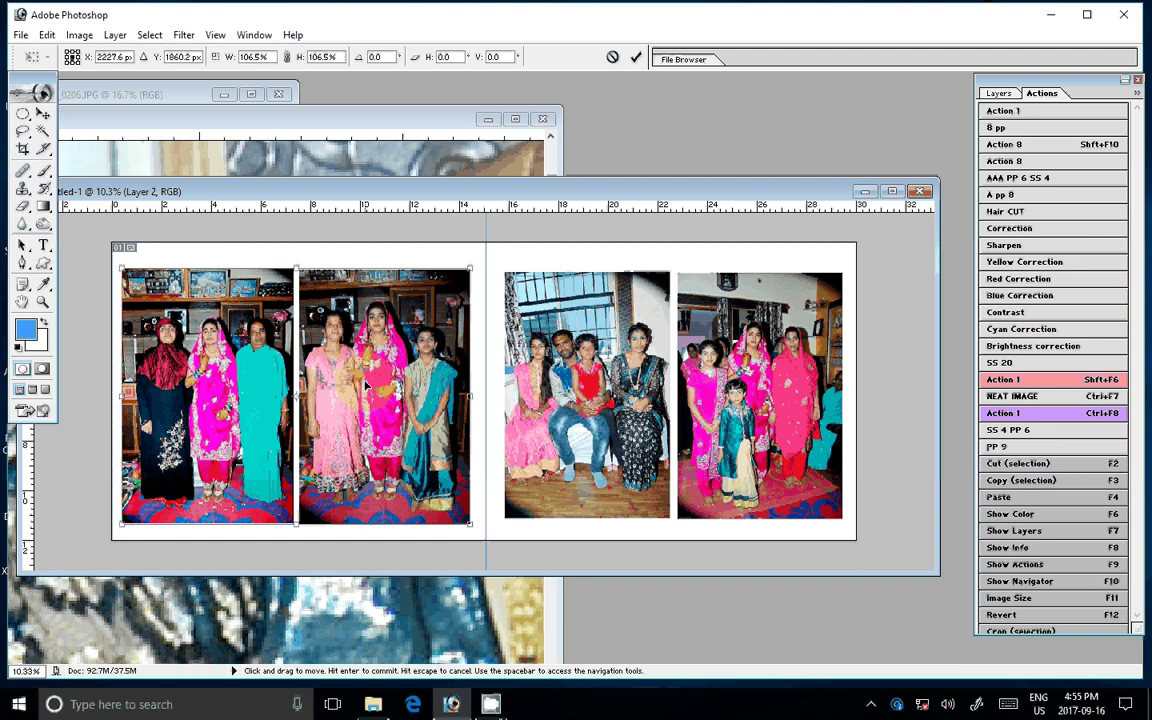
pyautogui.press('Return')
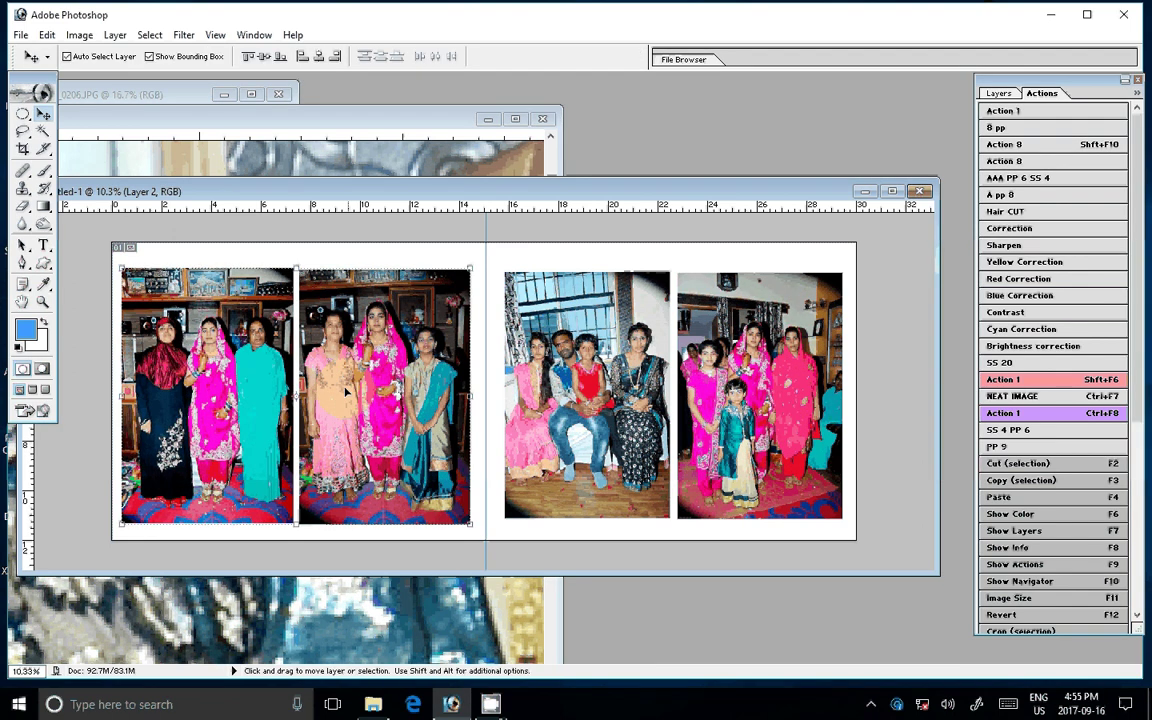
pyautogui.click(594, 252)
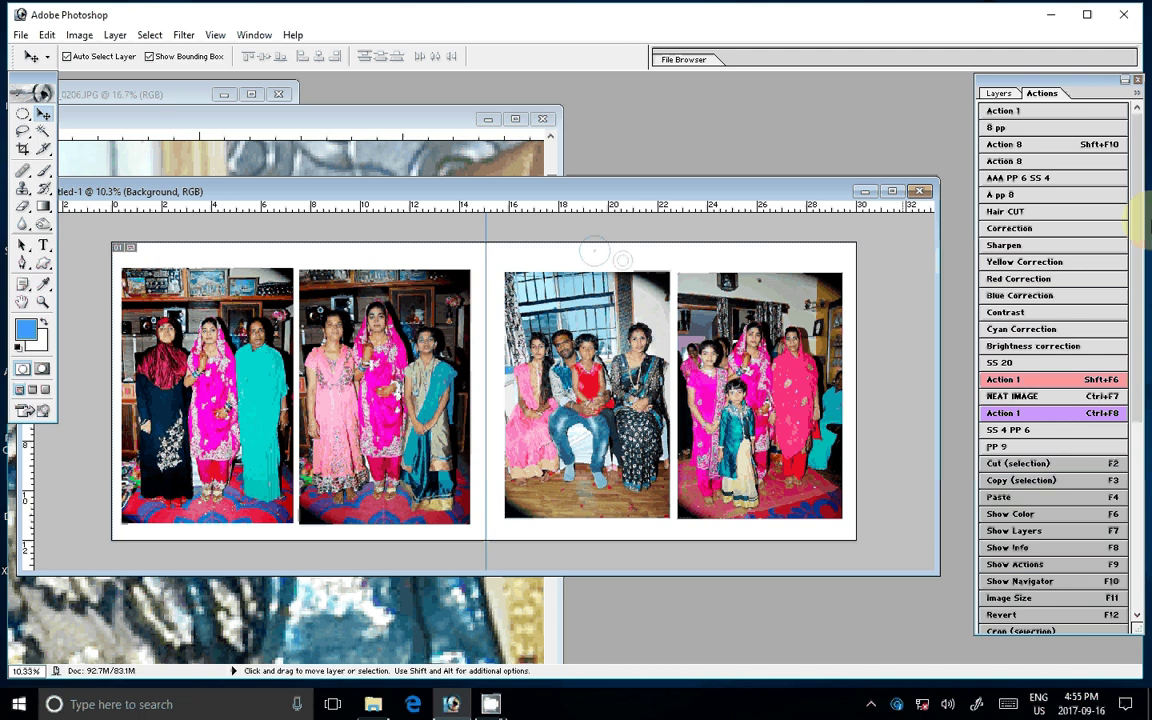
# - Show the Layers palette and close DSC_0198, answering Yes to the save prompt
pyautogui.press('F7')
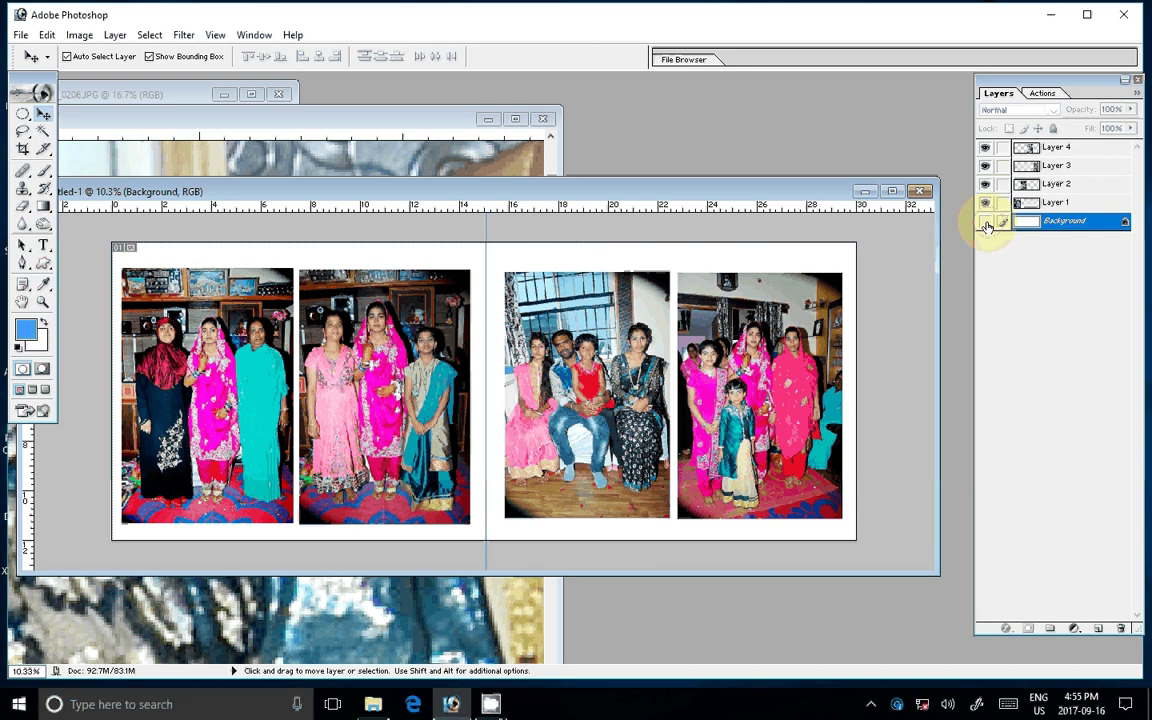
pyautogui.click(540, 121)
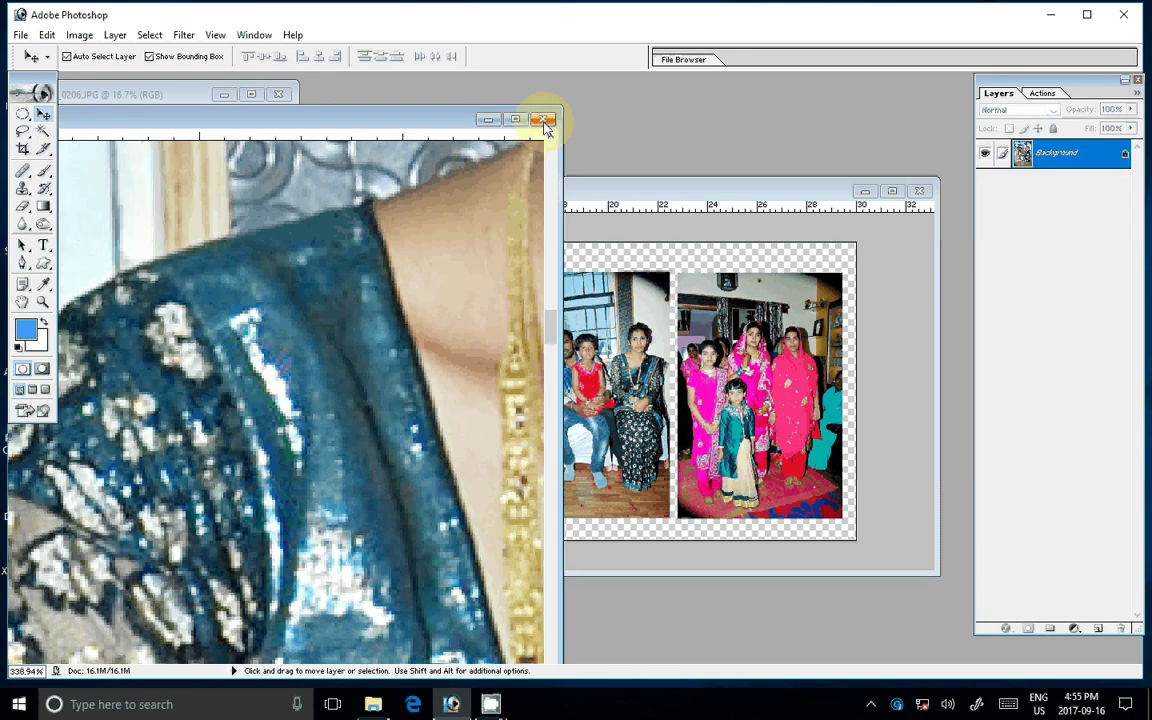
pyautogui.click(543, 120)
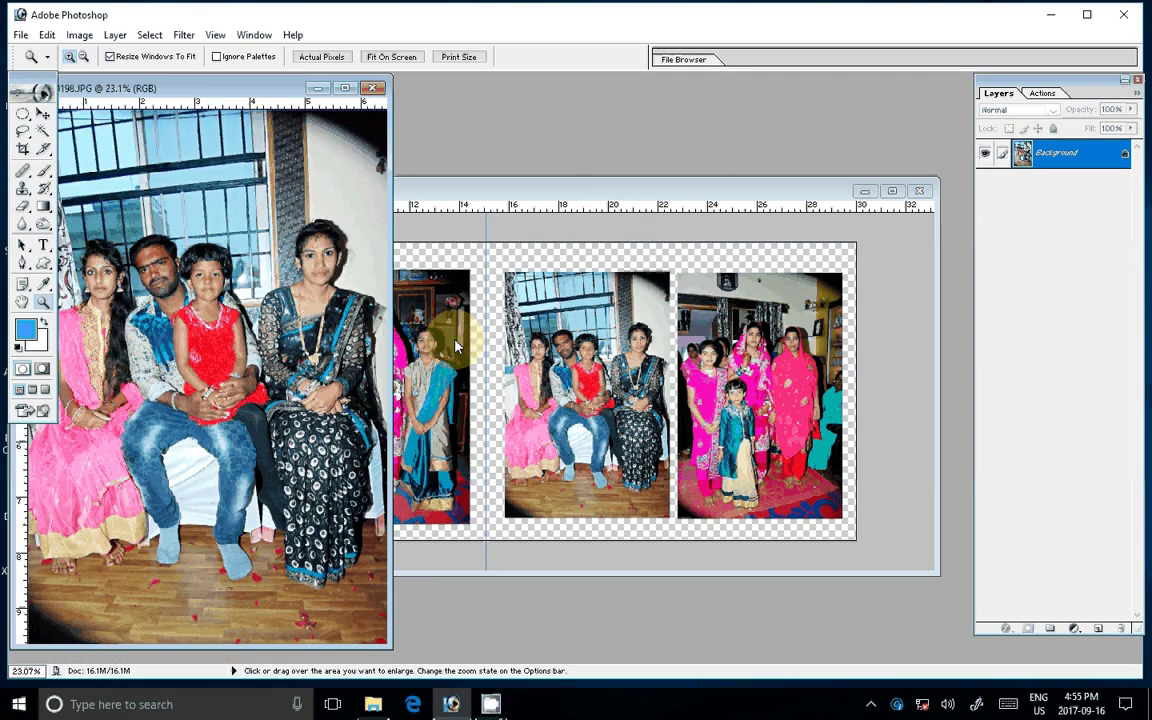
pyautogui.hotkey('ctrl', 'w')
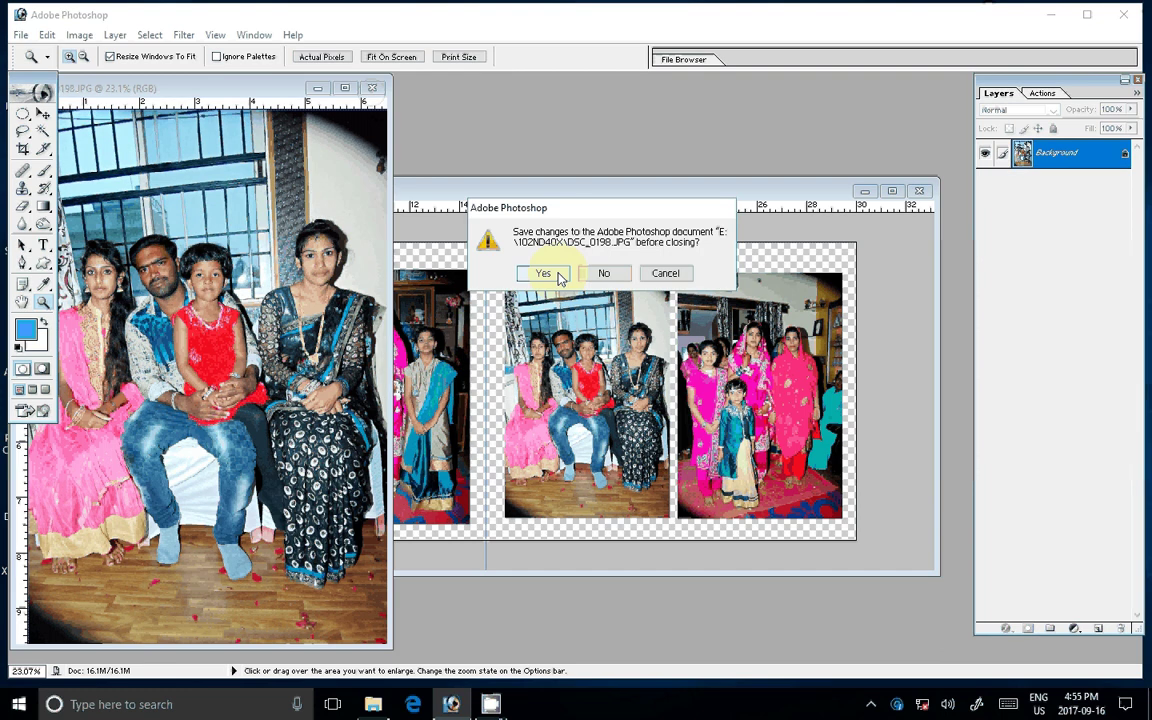
pyautogui.click(545, 273)
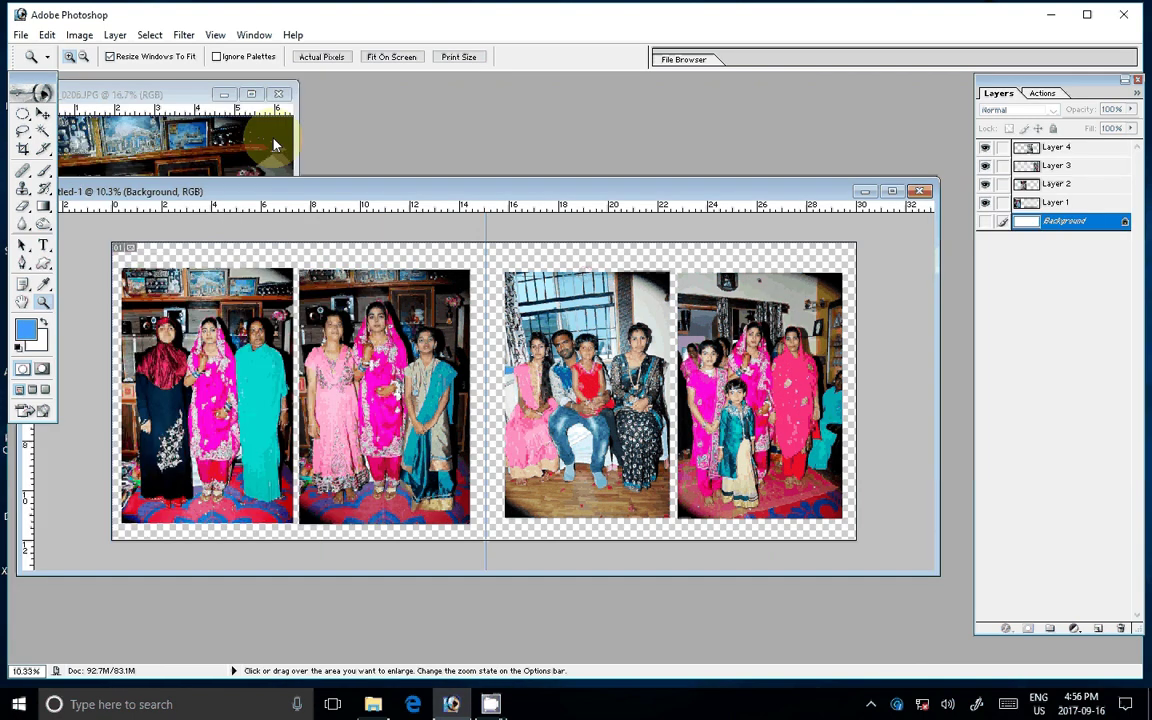
# - Minimize DSC_0206 and shift the Untitled-1 window slightly to the right
pyautogui.click(226, 97)
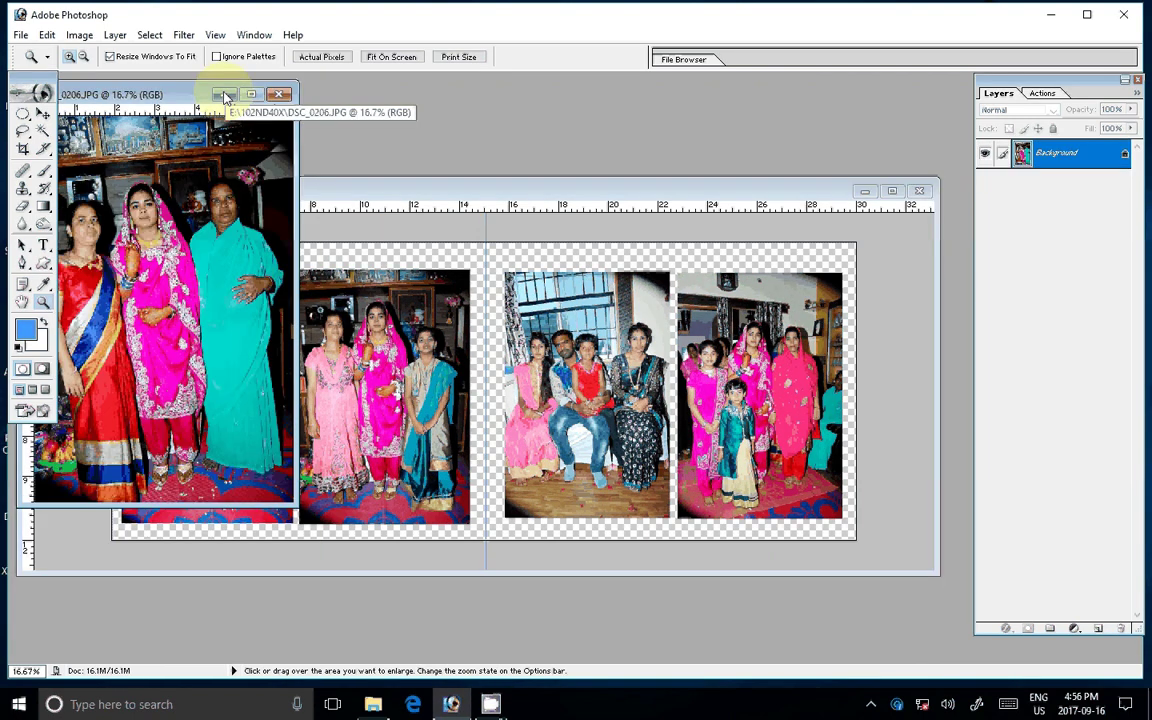
pyautogui.click(226, 96)
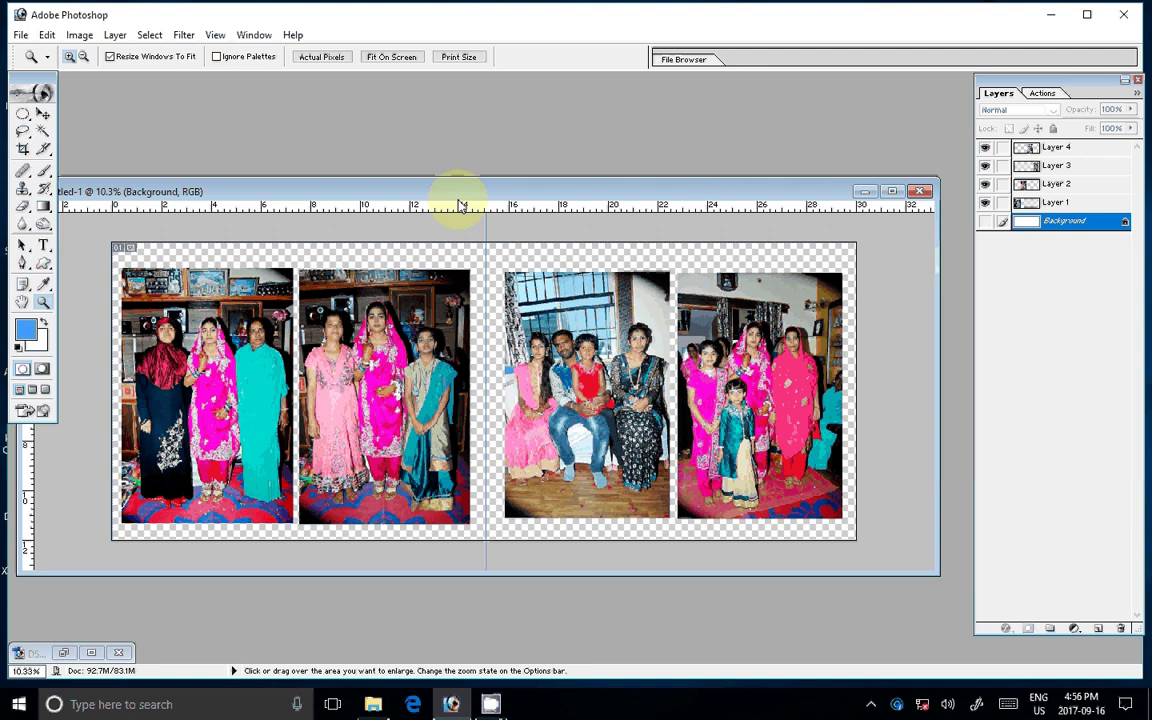
pyautogui.moveTo(459, 199); pyautogui.dragTo(483, 197)
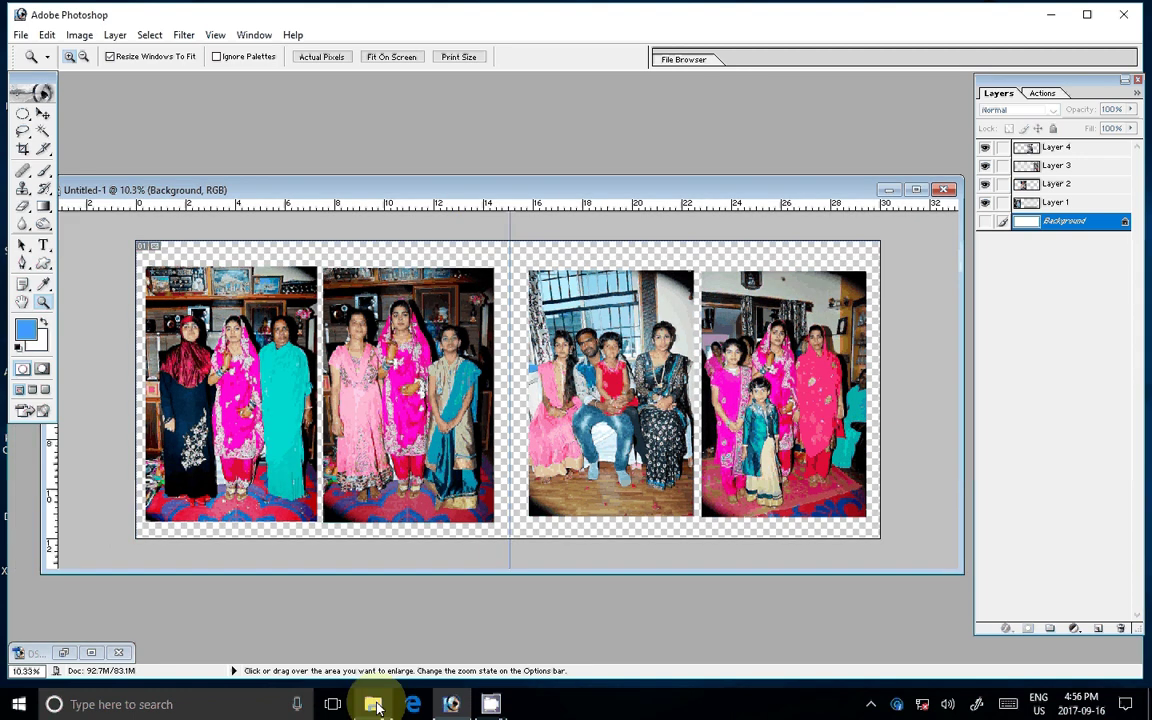
# - Browse This PC > LOCAL DISK (D:) > SEENRIS > 8 and drag image 1 into Photoshop
pyautogui.click(1051, 15)
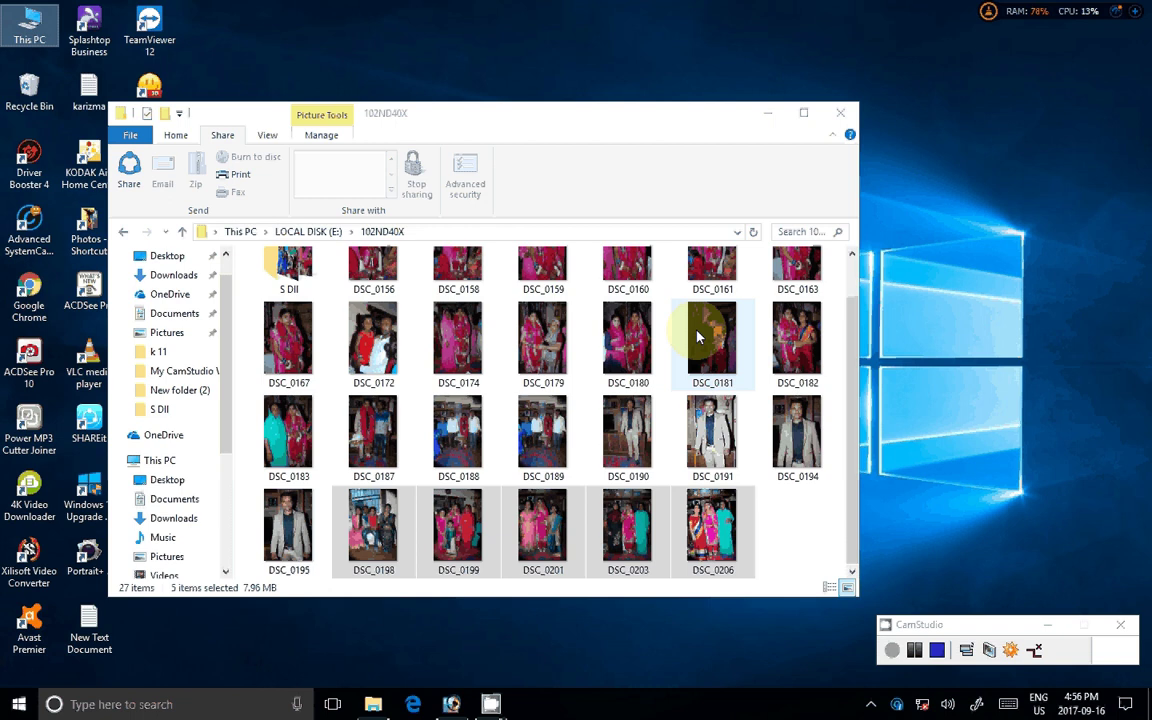
pyautogui.doubleClick(31, 18)
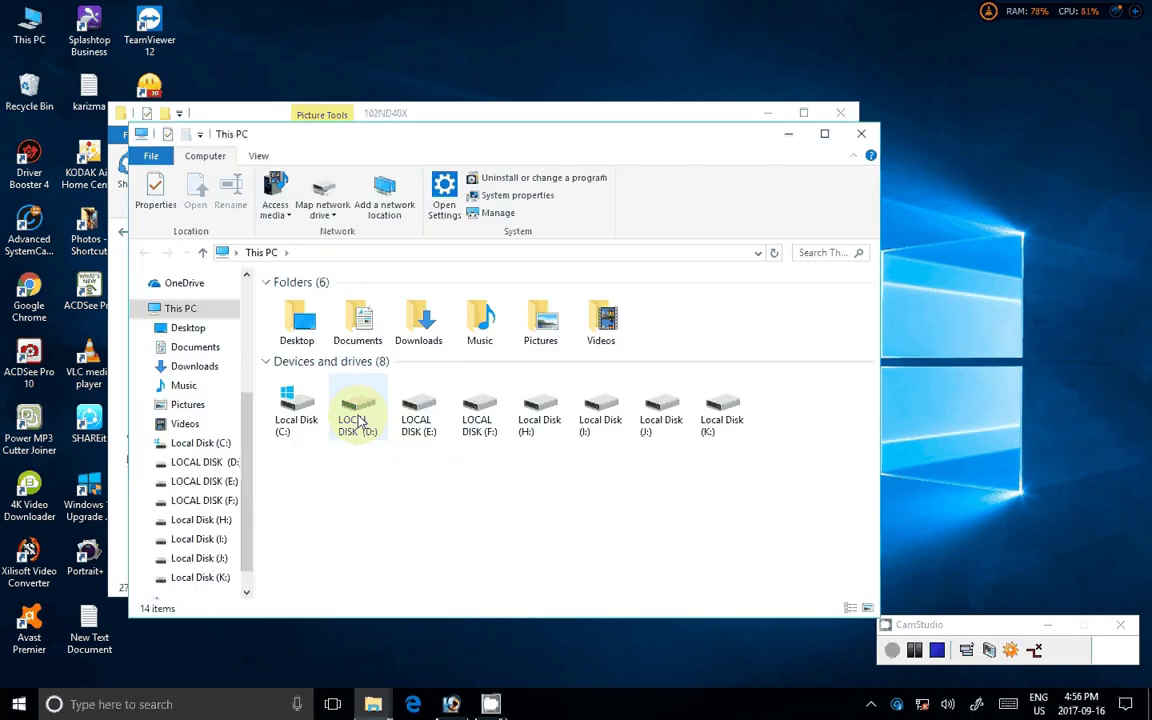
pyautogui.doubleClick(359, 423)
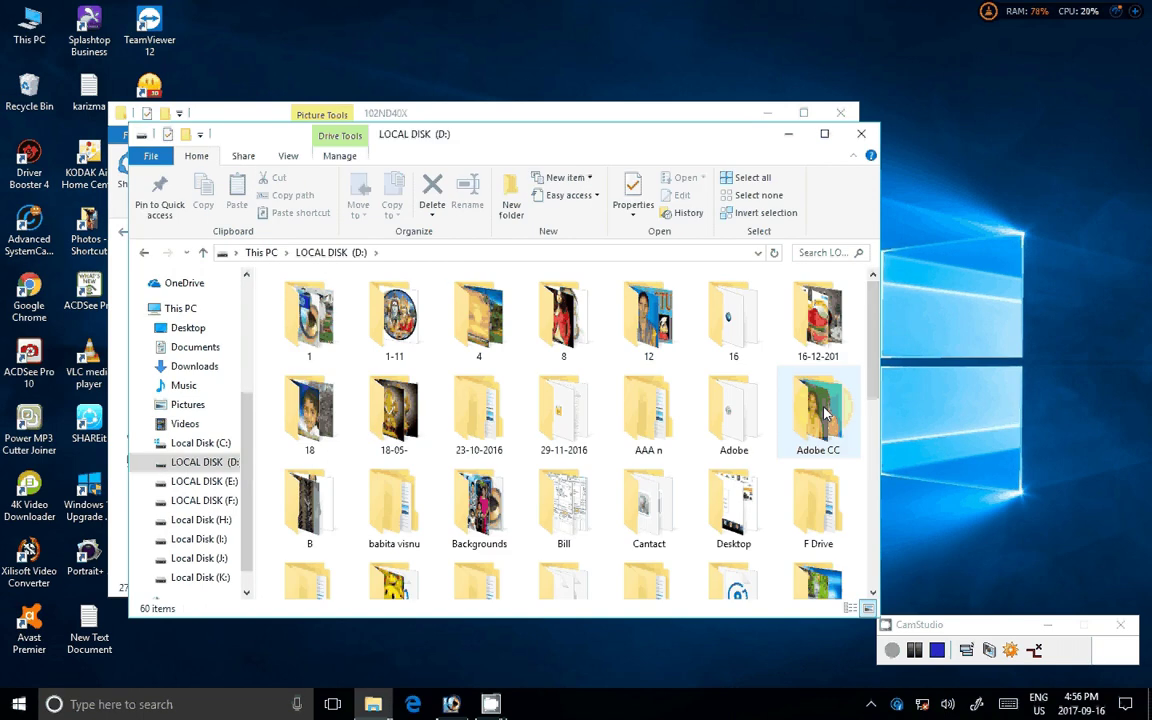
pyautogui.scroll(-2, 825, 413)
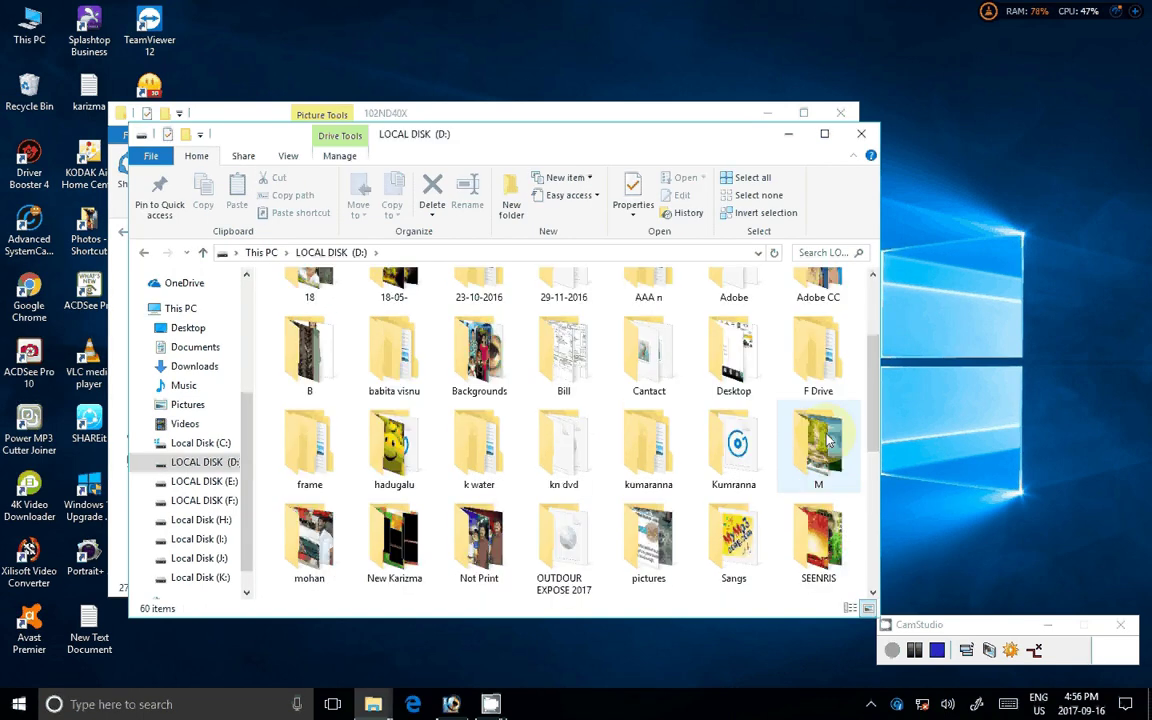
pyautogui.doubleClick(818, 540)
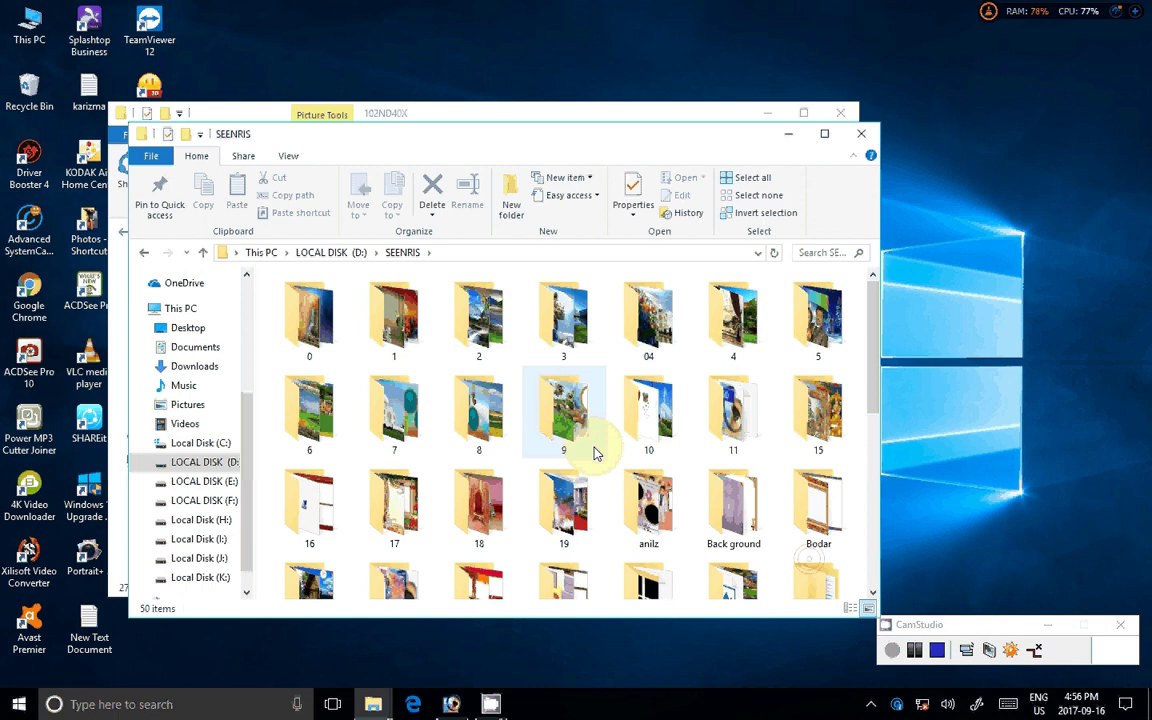
pyautogui.click(482, 418)
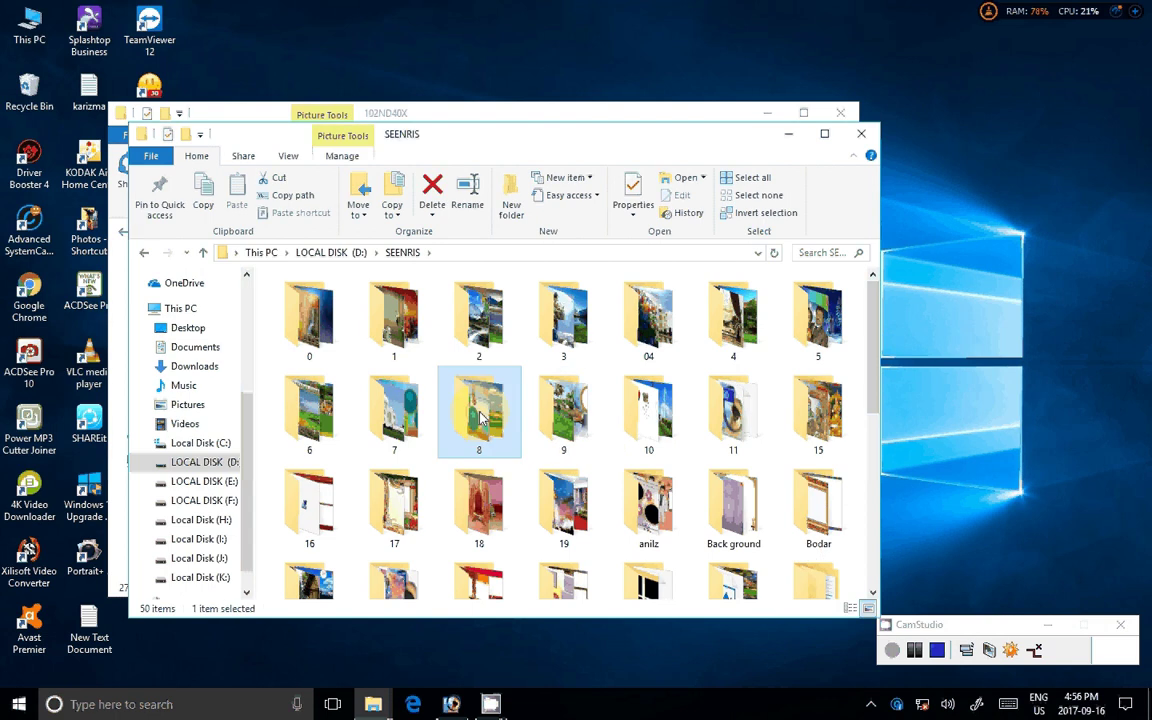
pyautogui.doubleClick(482, 418)
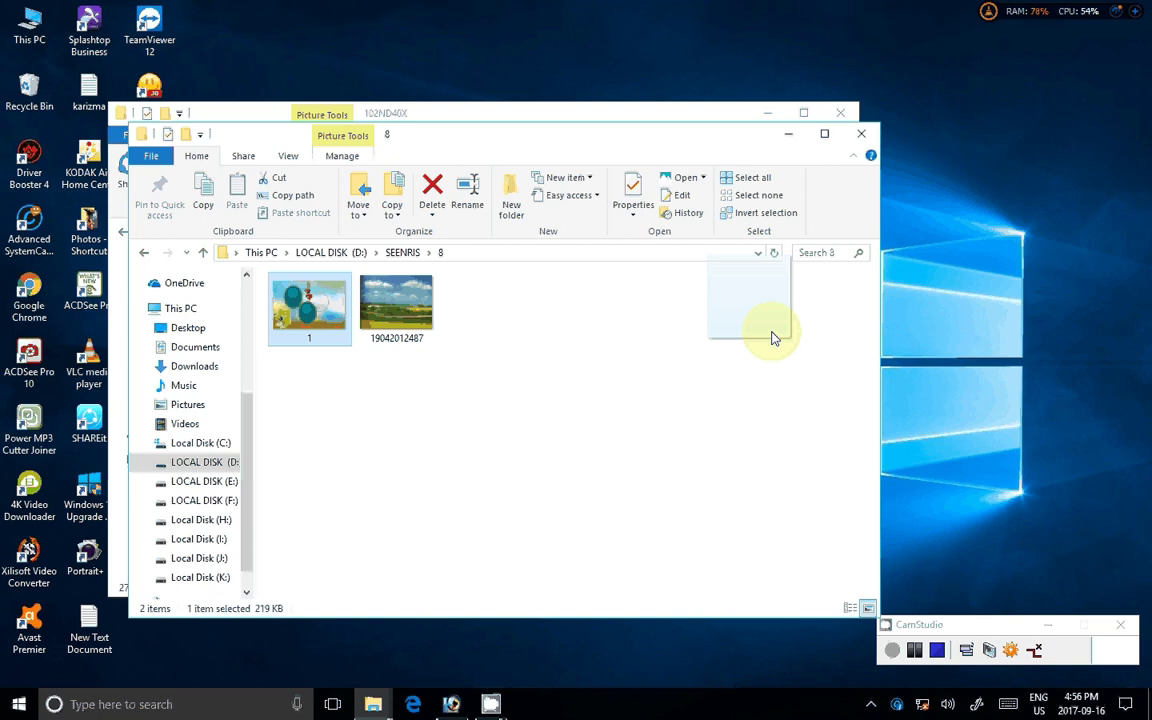
pyautogui.moveTo(309, 305)
pyautogui.mouseDown()
pyautogui.moveTo(468, 700)
pyautogui.moveTo(483, 147)
pyautogui.mouseUp()
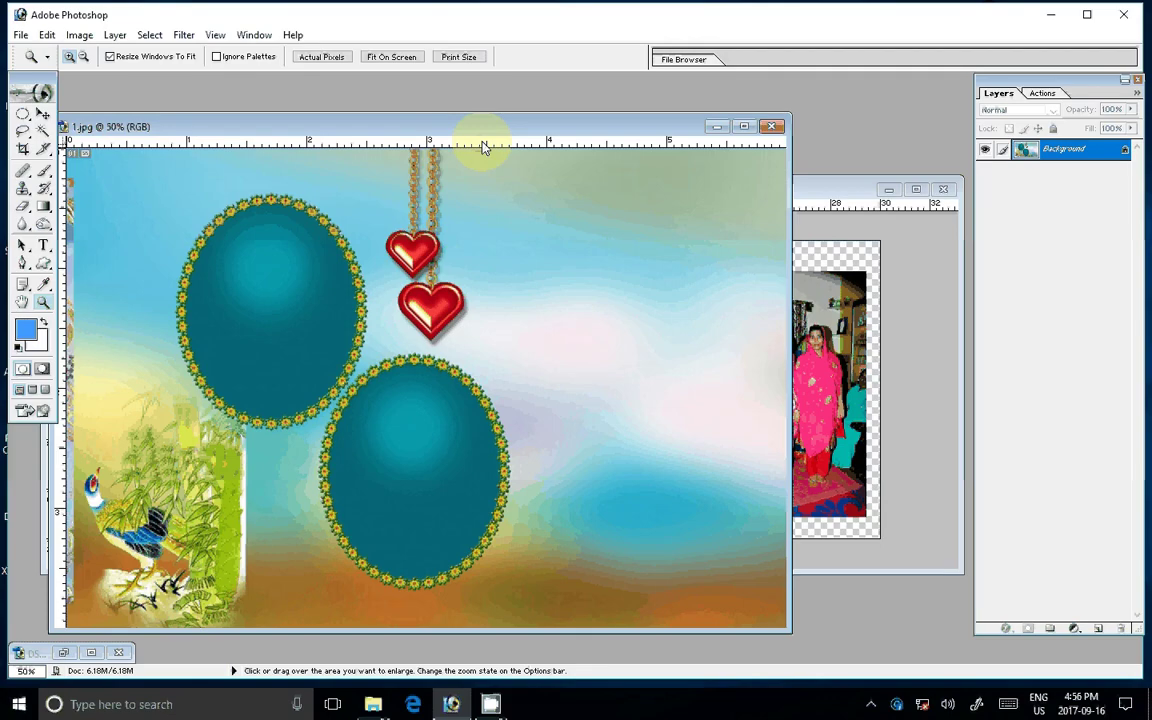
# - Drag the pastel background into Untitled-1 and stretch it to fill the left page
pyautogui.press('v')
pyautogui.moveTo(483, 147)
pyautogui.mouseDown()
pyautogui.moveTo(825, 385)
pyautogui.moveTo(262, 255)
pyautogui.mouseUp()
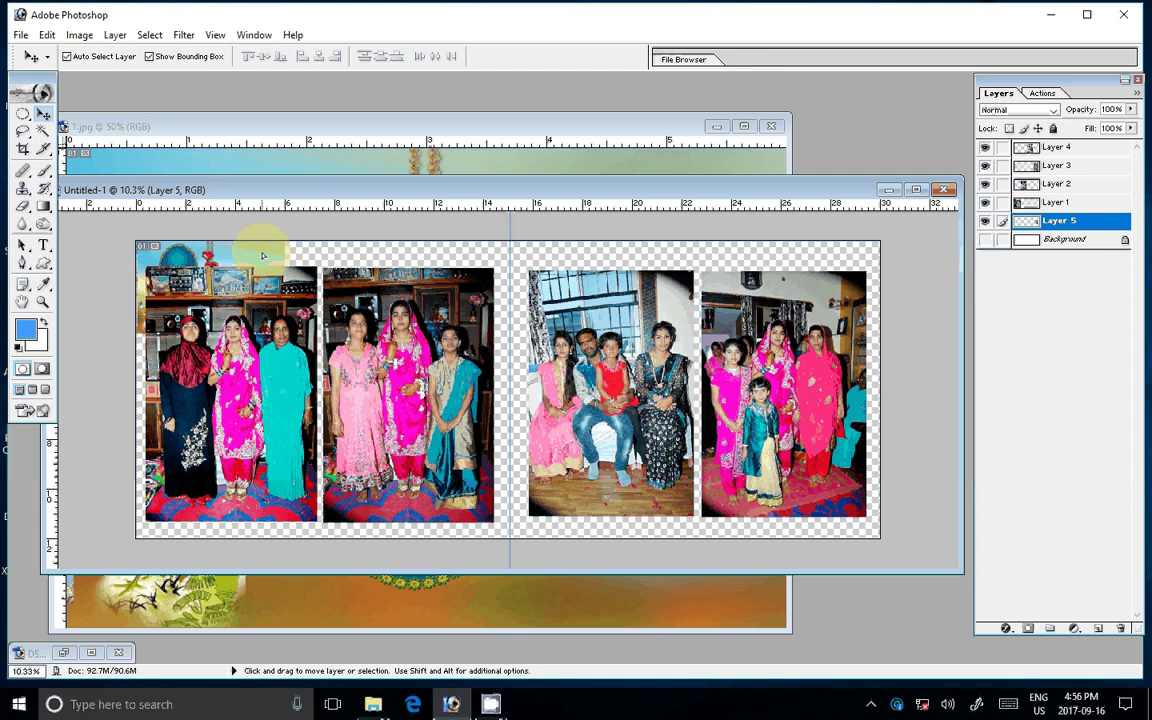
pyautogui.click(284, 342)
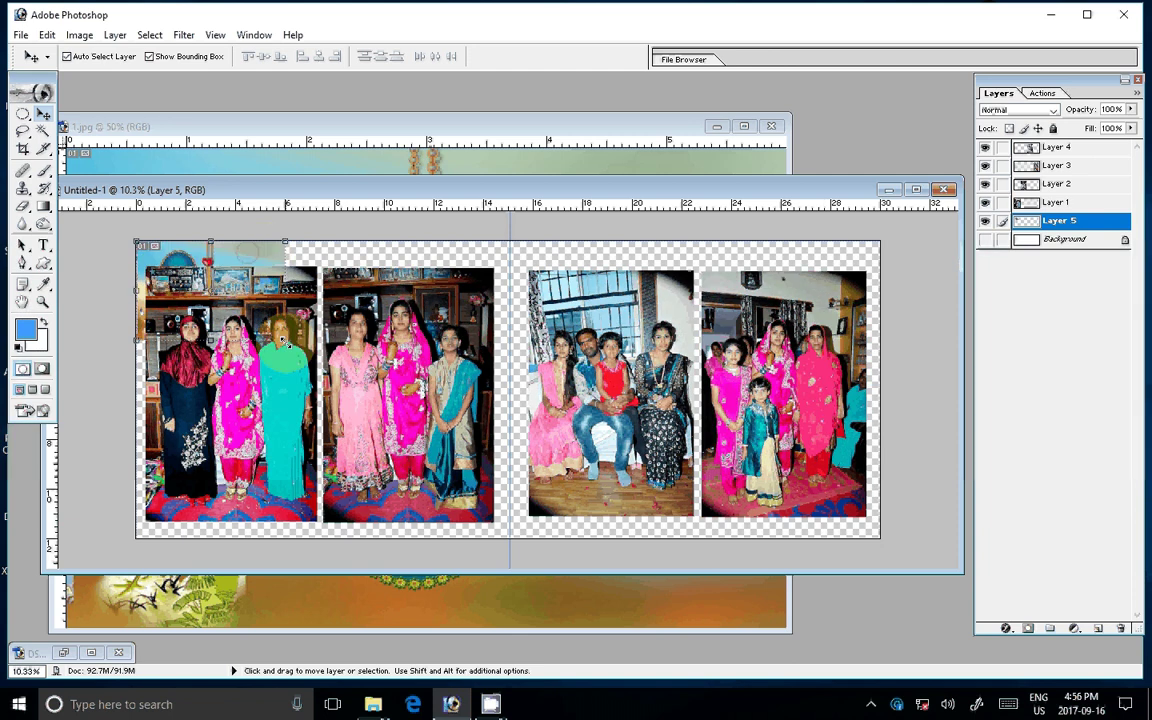
pyautogui.moveTo(284, 342); pyautogui.dragTo(507, 540)
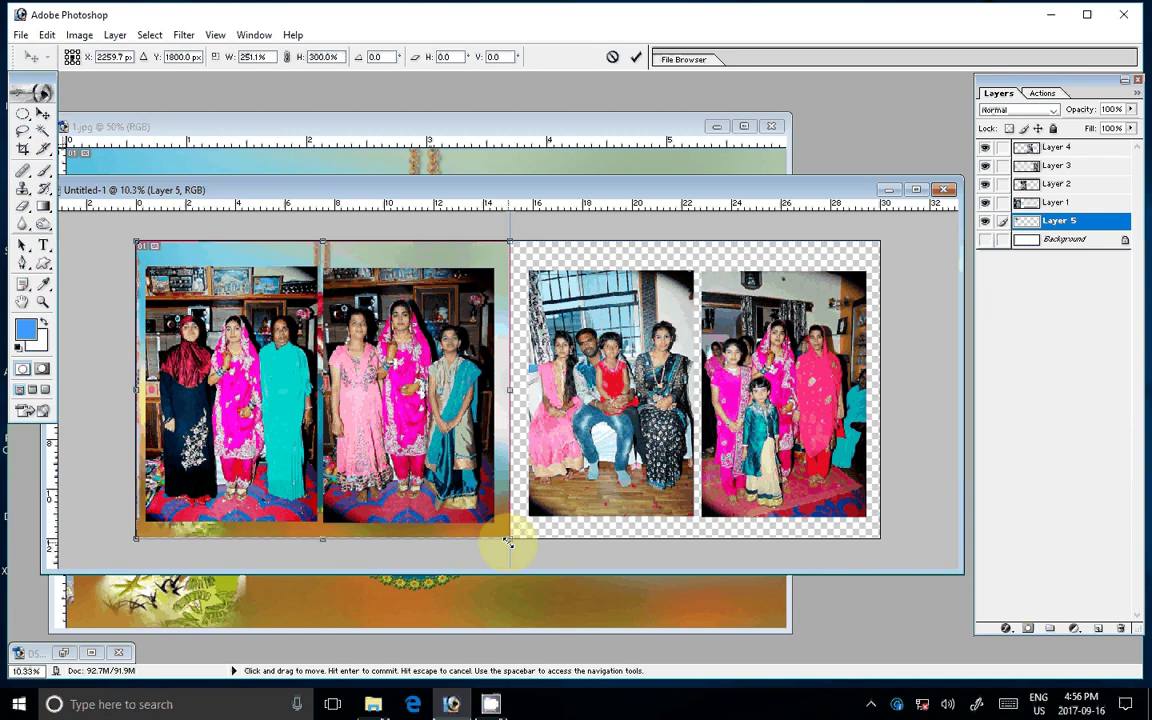
pyautogui.doubleClick(489, 320)
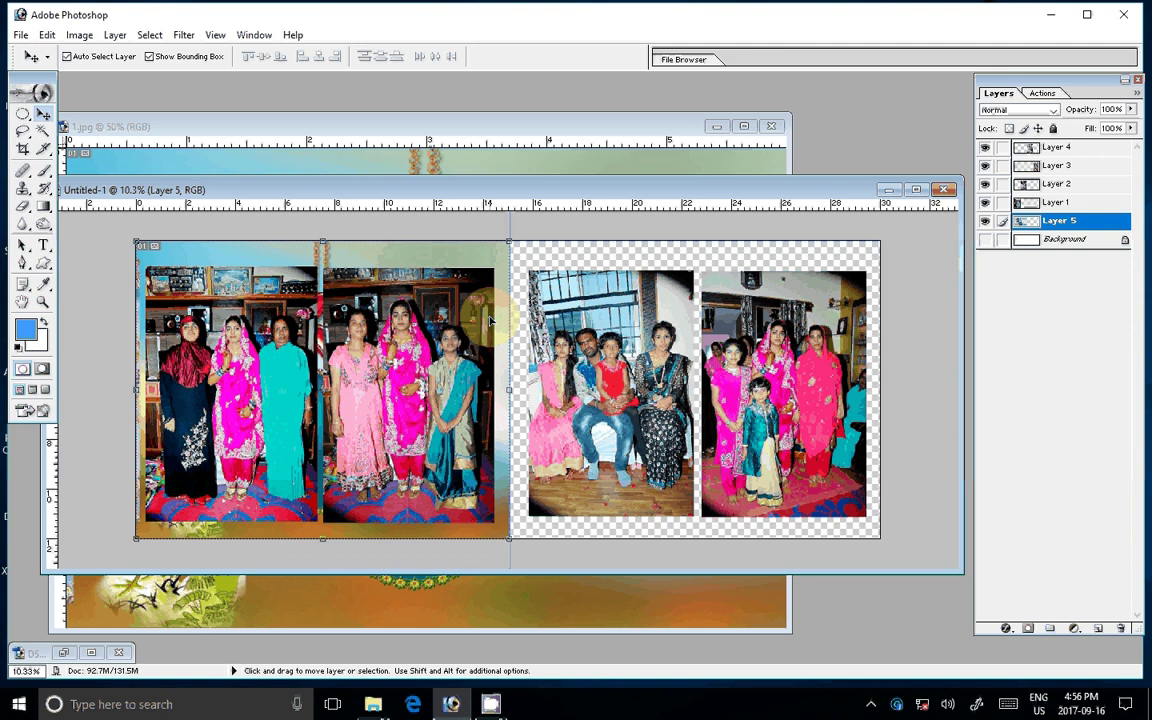
# - Duplicate the background layer and flip the copy across to fill the right page
pyautogui.hotkey('ctrl', 'j')
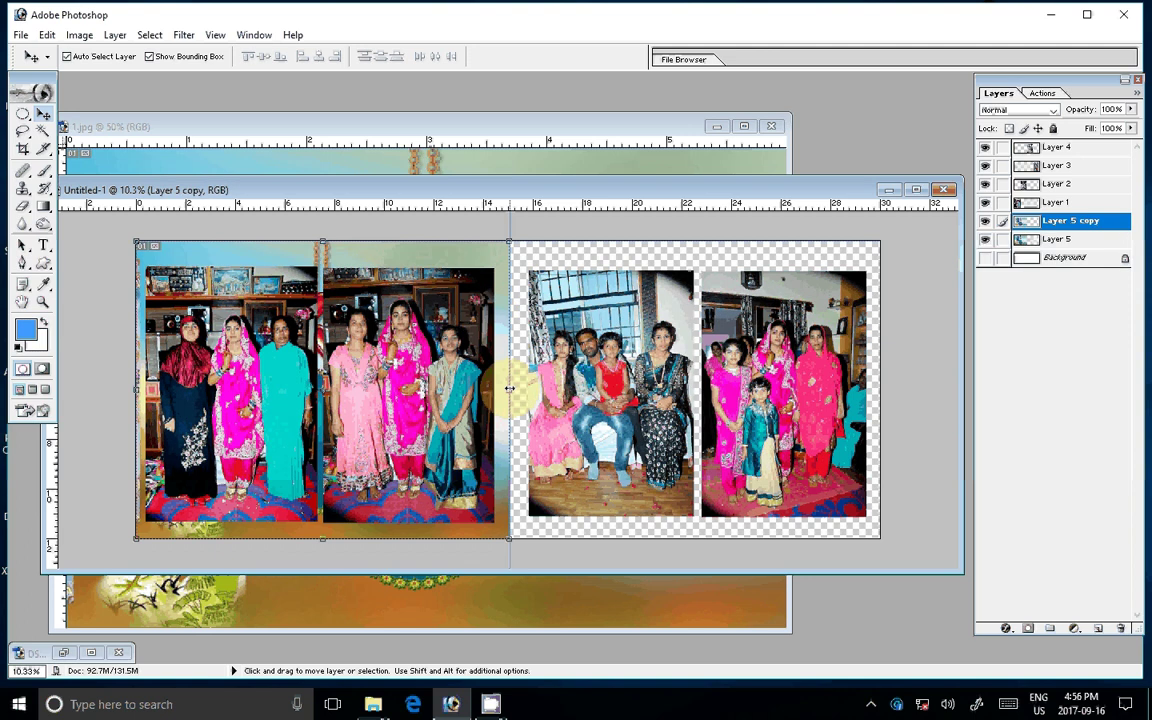
pyautogui.moveTo(509, 389); pyautogui.dragTo(491, 380)
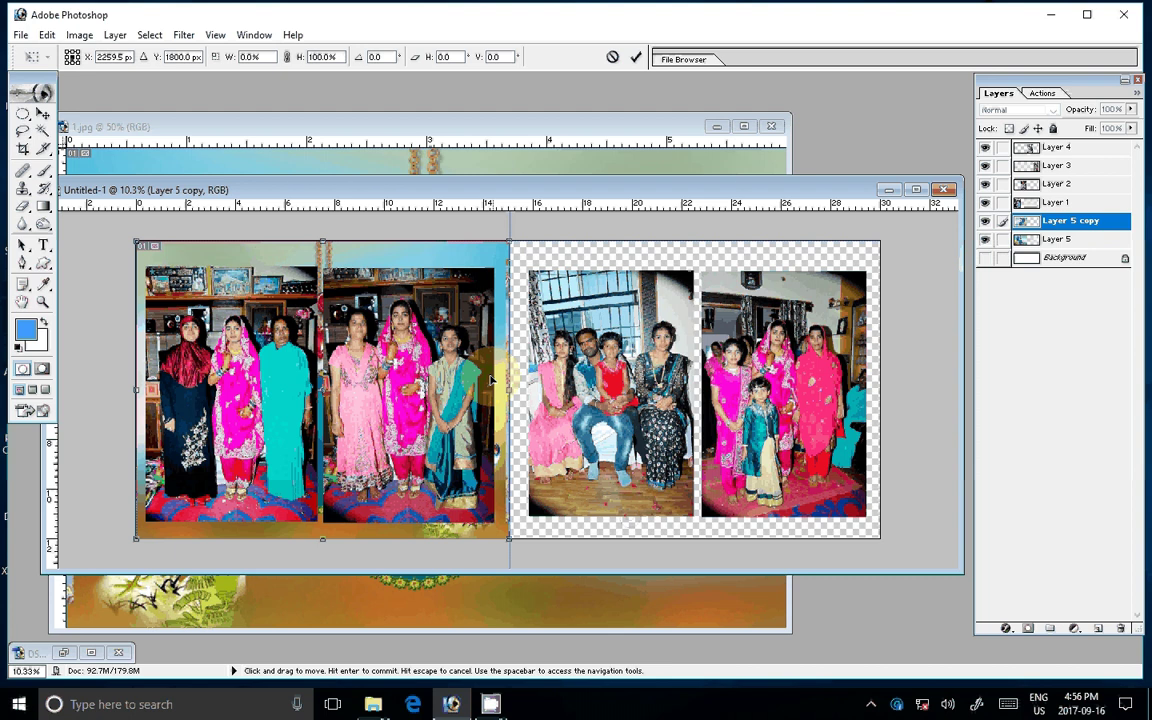
pyautogui.moveTo(491, 380); pyautogui.dragTo(880, 389)
pyautogui.doubleClick(624, 268)
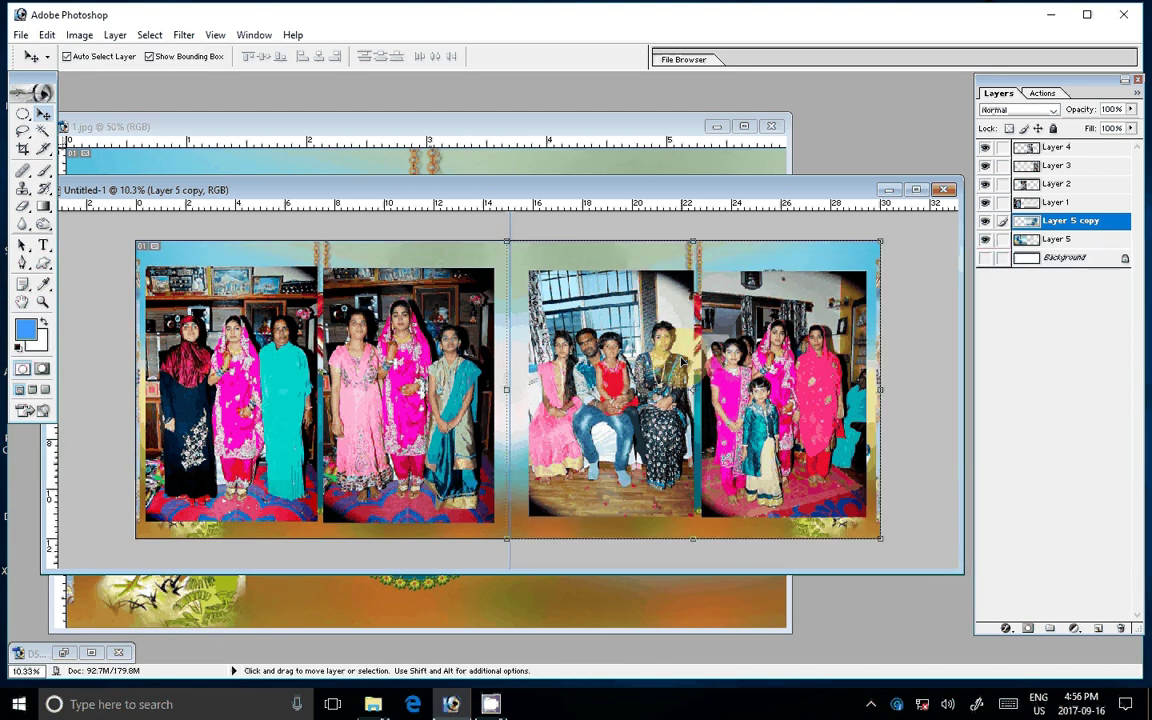
pyautogui.click(1058, 202)
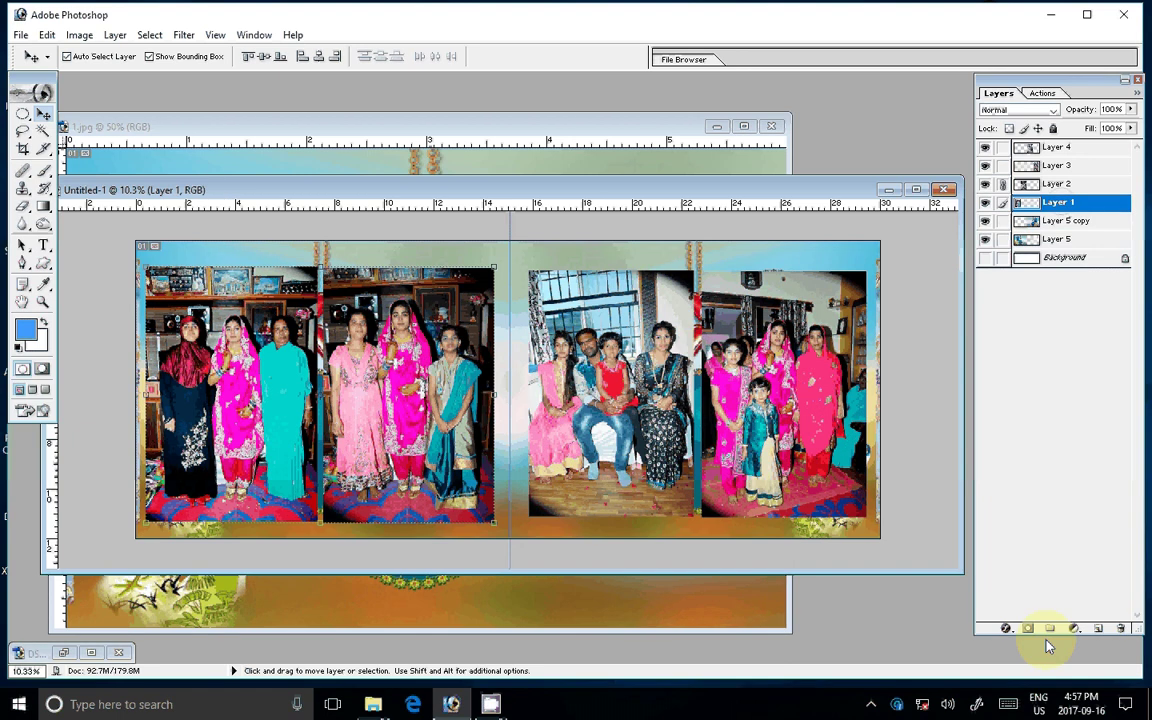
# - Add a Stroke layer style to Layer 1 with Pattern fill type using the purple pattern
pyautogui.click(1025, 612)
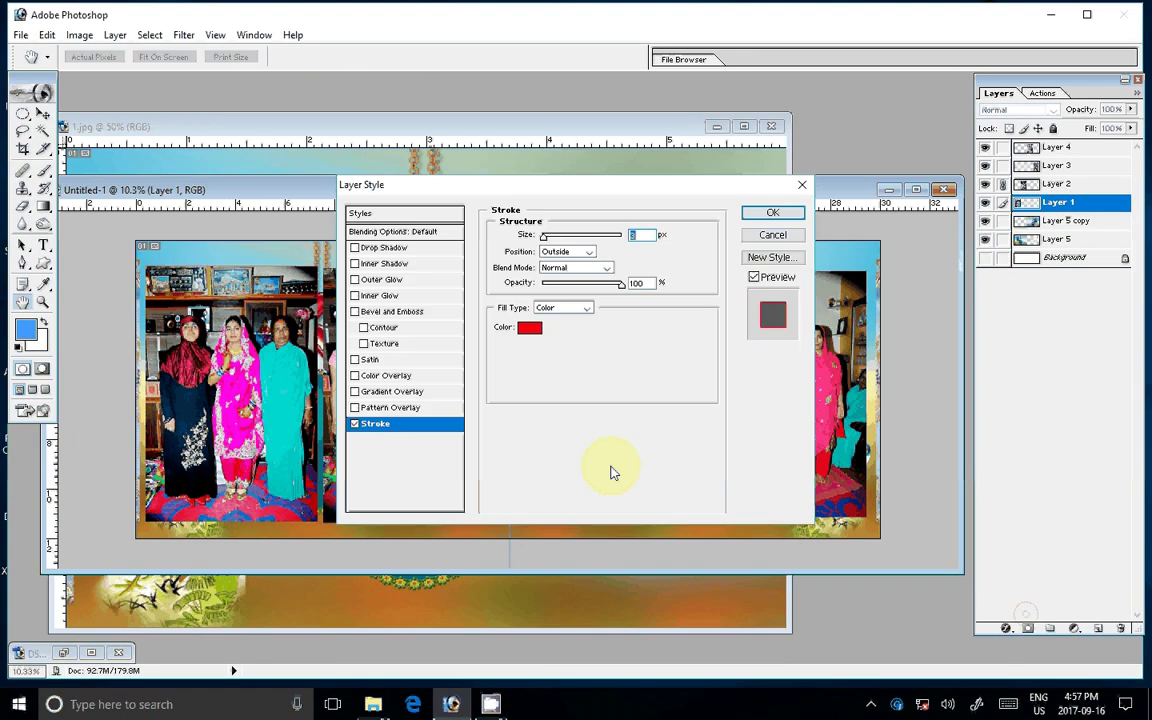
pyautogui.click(563, 307)
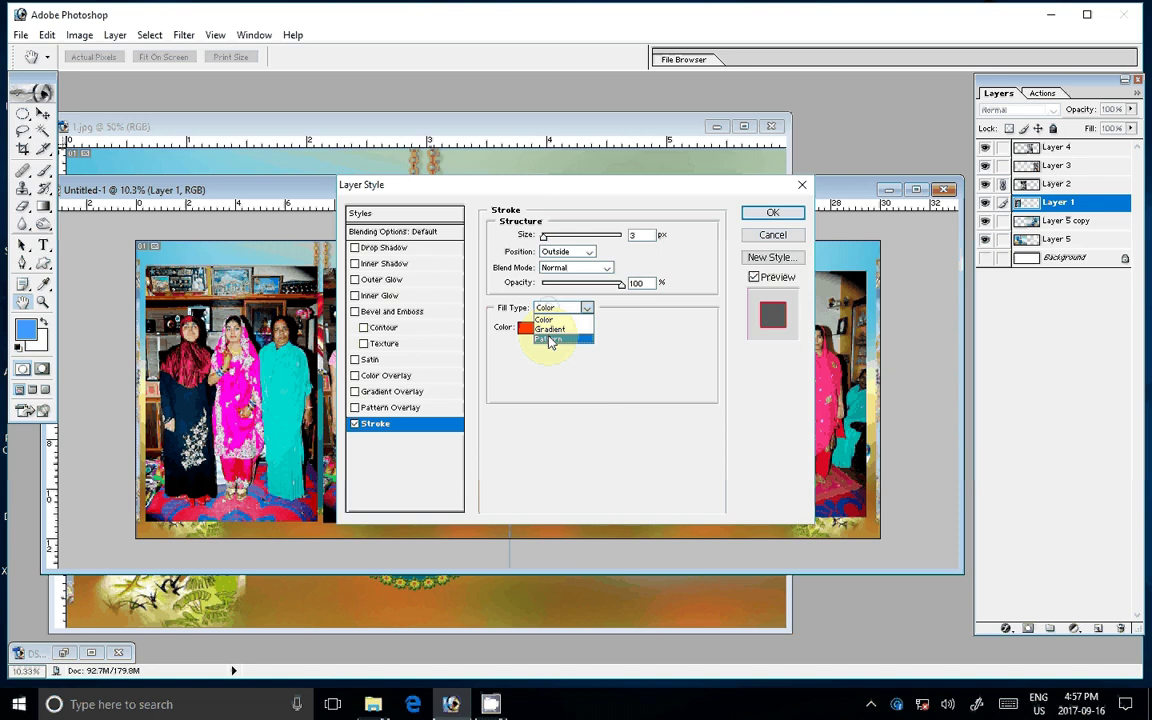
pyautogui.click(550, 340)
pyautogui.click(552, 346)
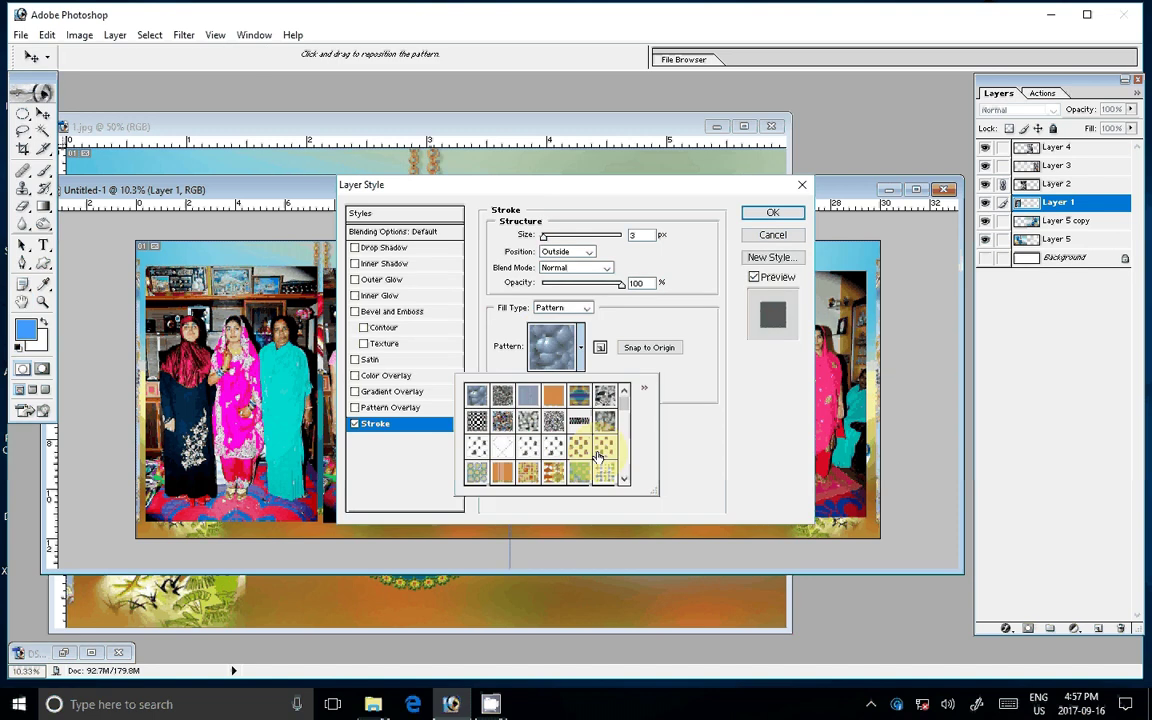
pyautogui.moveTo(624, 398); pyautogui.dragTo(626, 430)
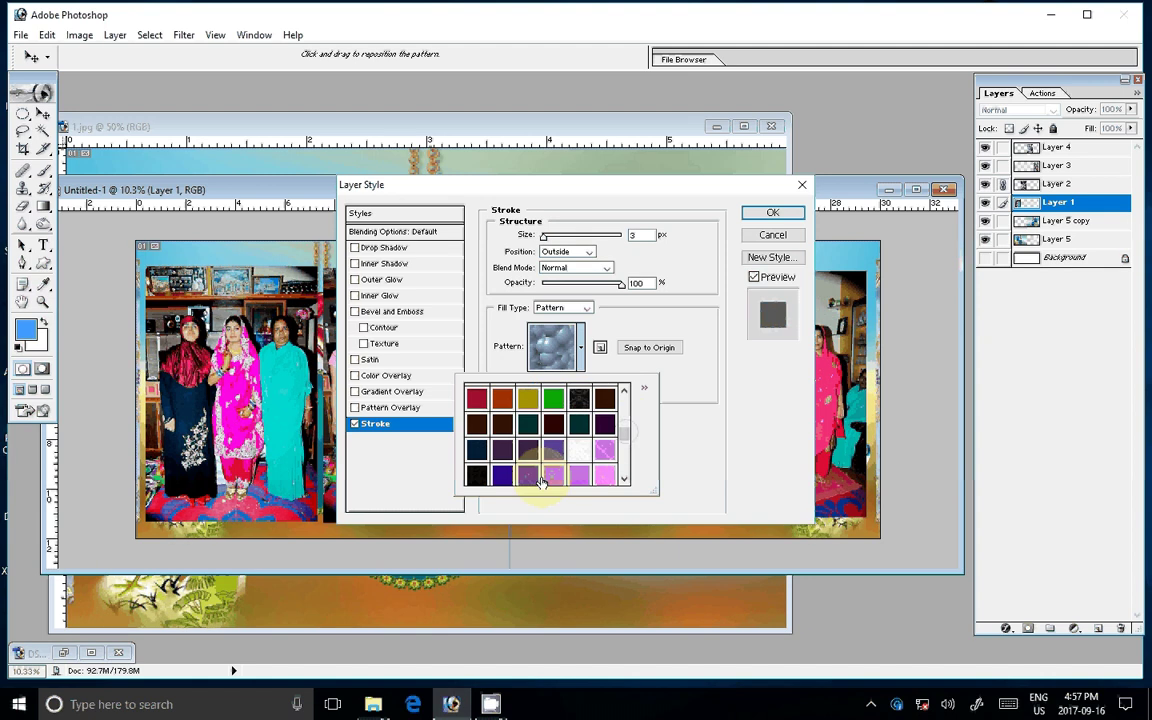
pyautogui.doubleClick(538, 479)
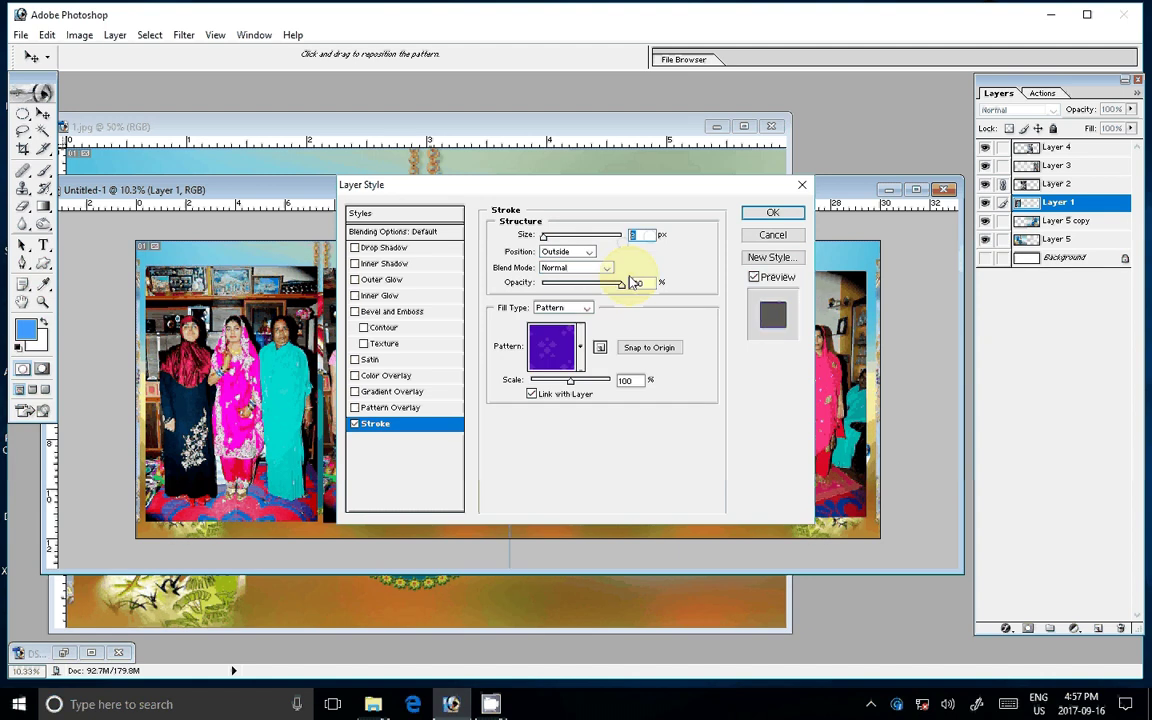
pyautogui.click(767, 214)
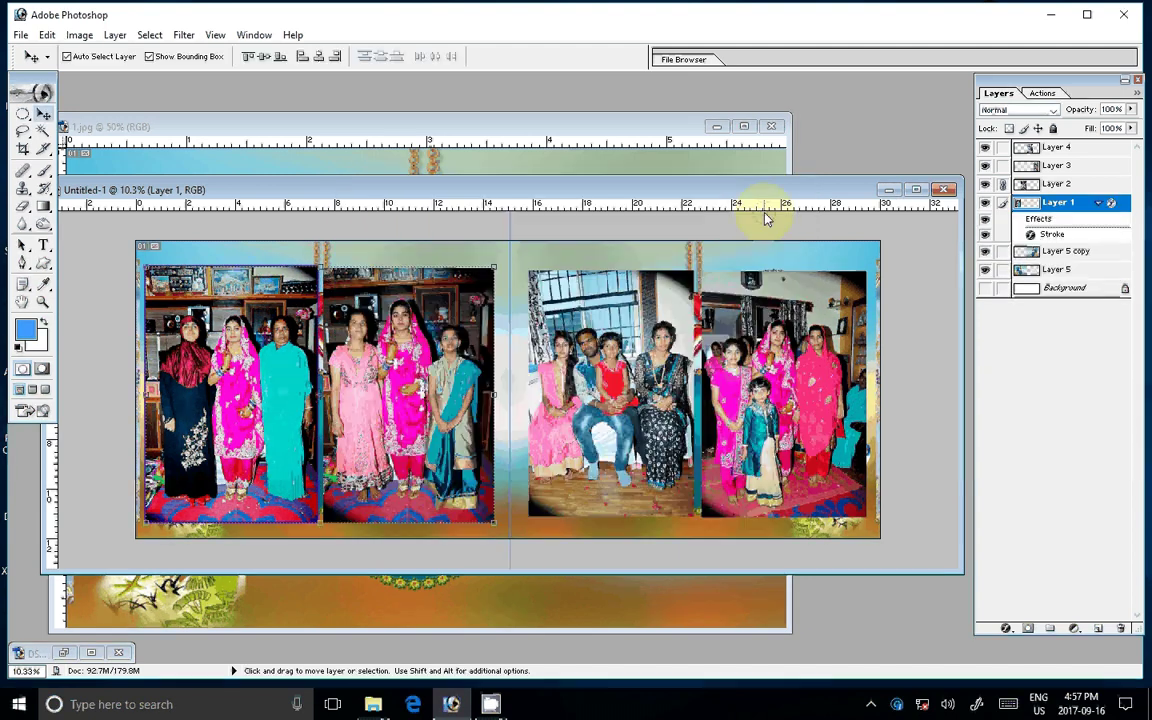
# - Select Layer 4 and Merge Down (Ctrl+E) three times into Layer 2, then reopen Layers
pyautogui.click(1057, 147)
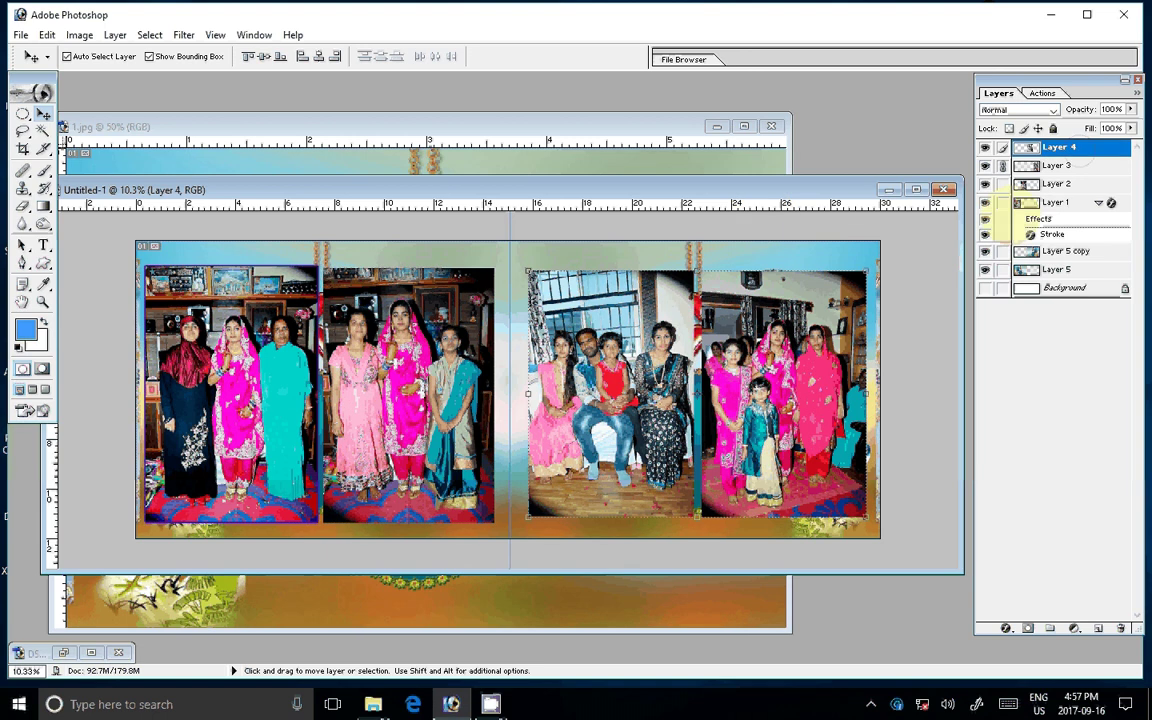
pyautogui.hotkey('ctrl', 'e')
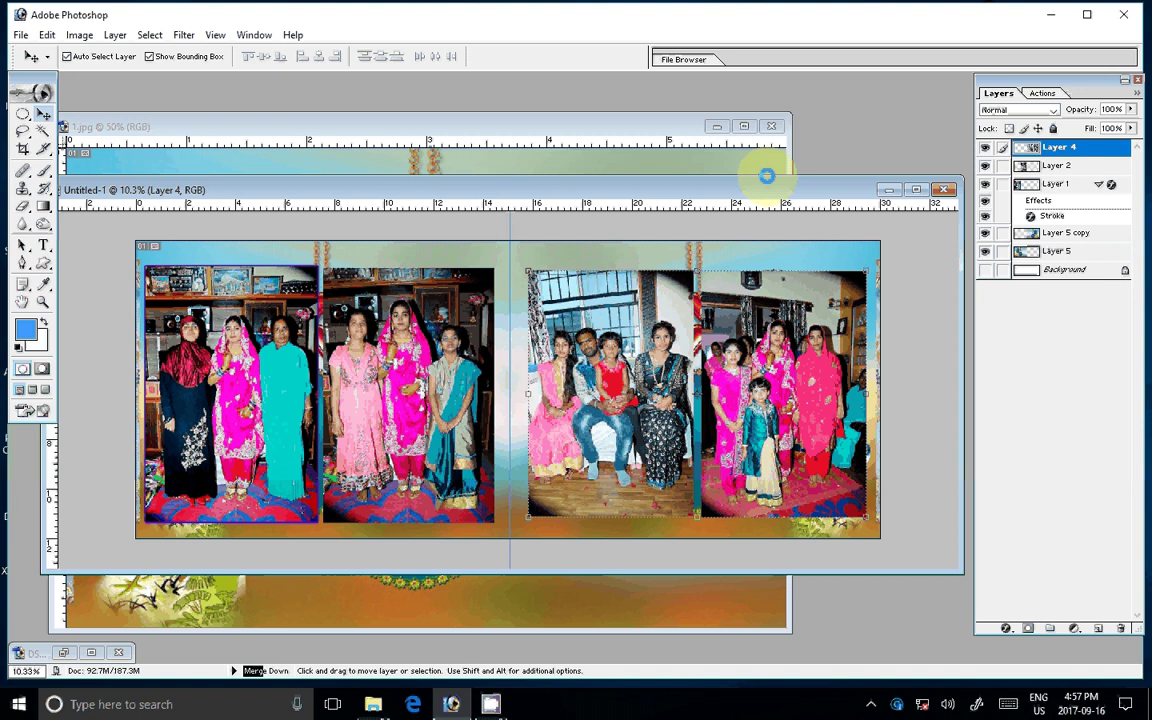
pyautogui.hotkey('ctrl', 'e')
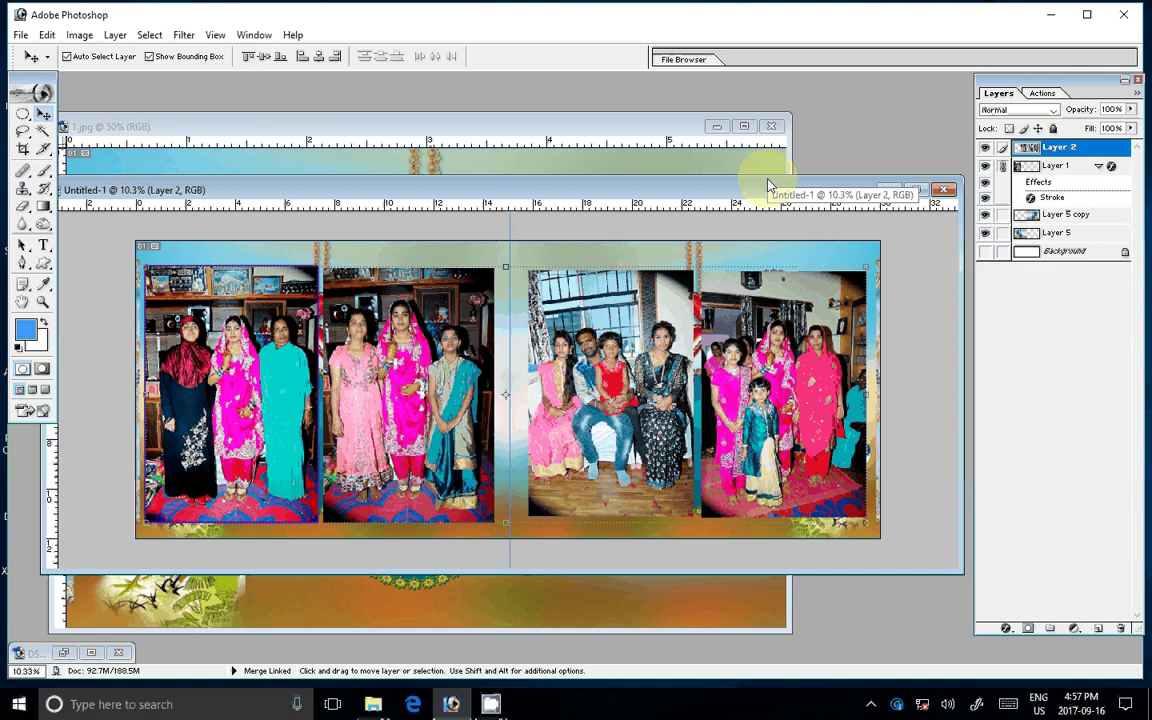
pyautogui.hotkey('ctrl', 'e')
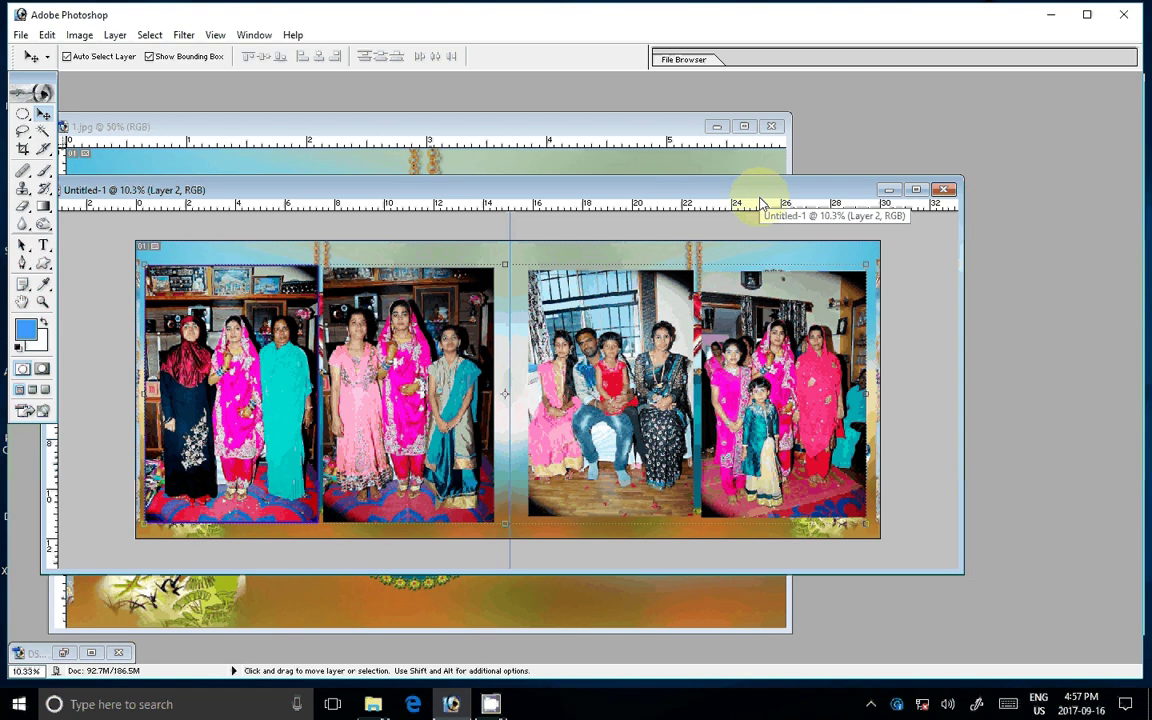
pyautogui.click(604, 346)
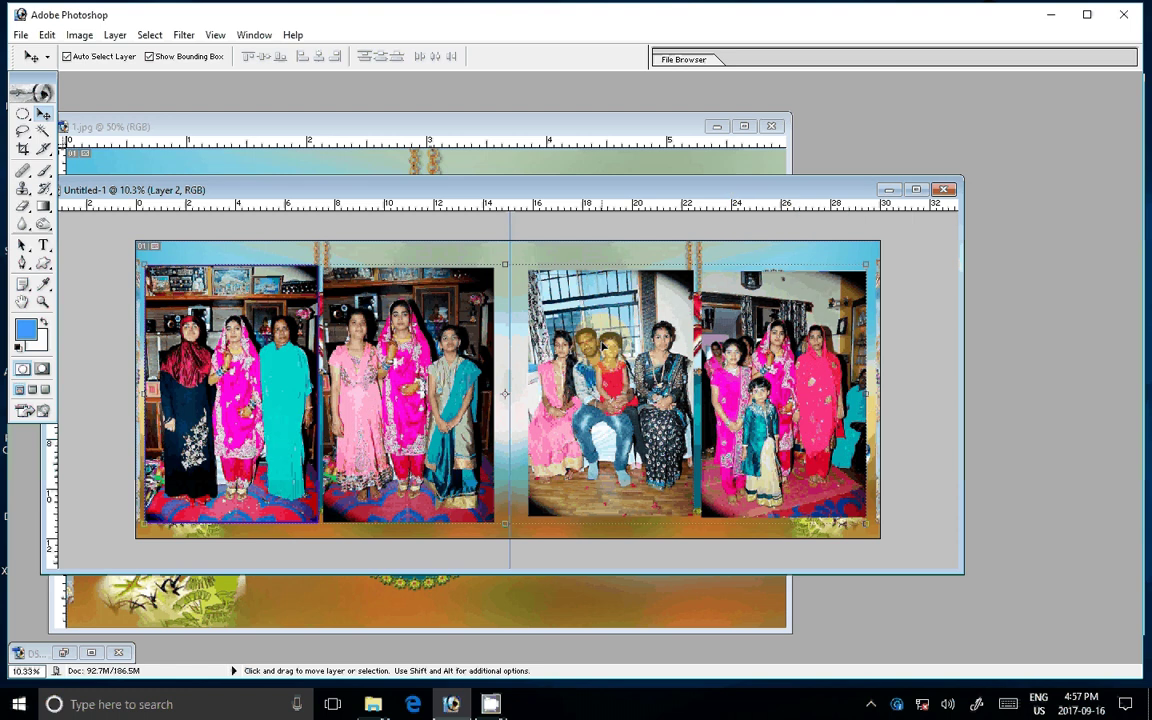
pyautogui.click(1050, 470)
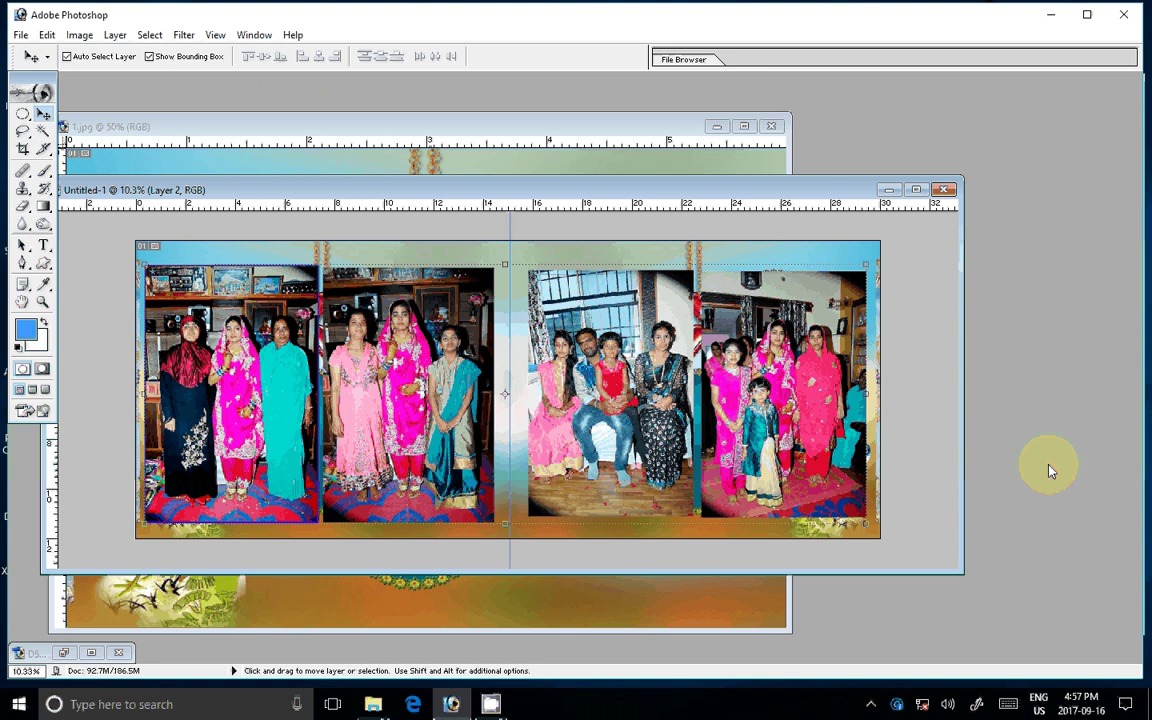
pyautogui.press('F7')
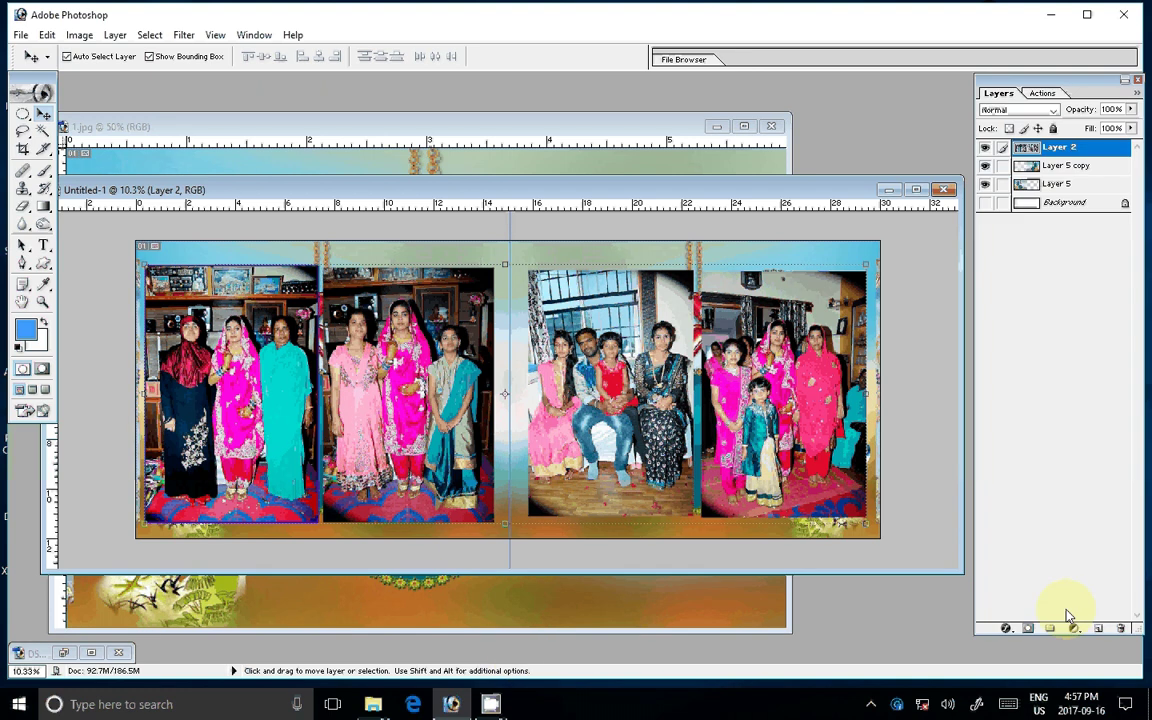
# - Add a 22 px Stroke layer style filled with the purple pattern to the merged photos
pyautogui.click(1006, 628)
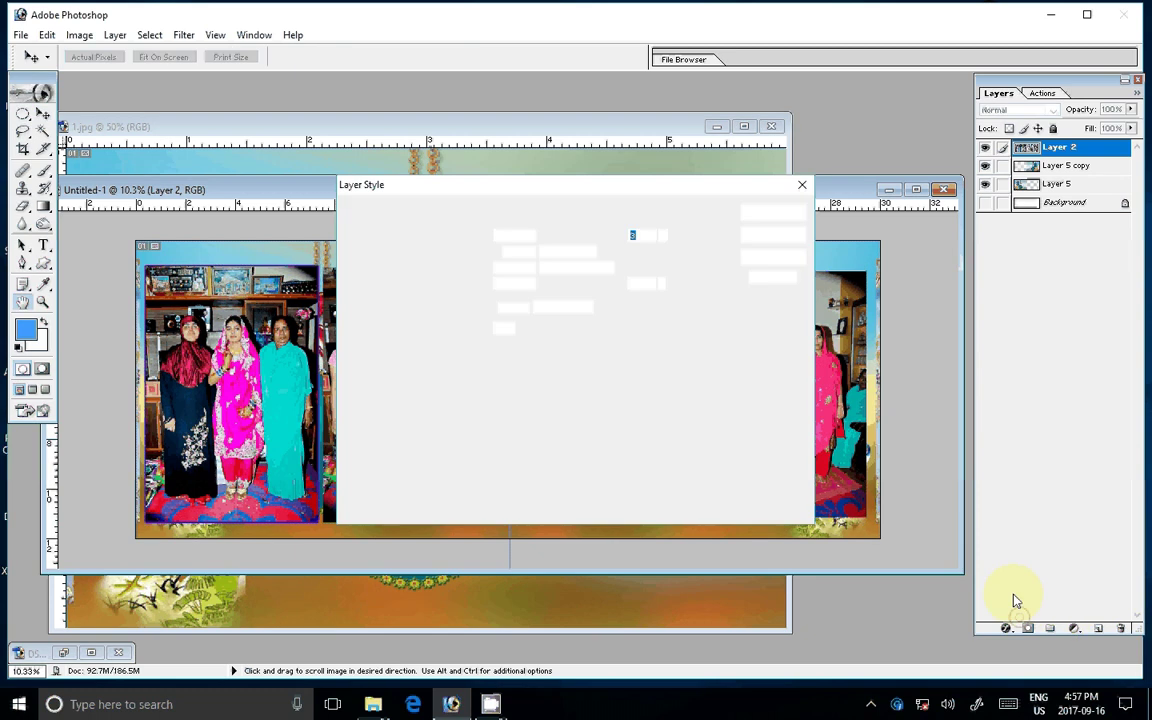
pyautogui.click(571, 308)
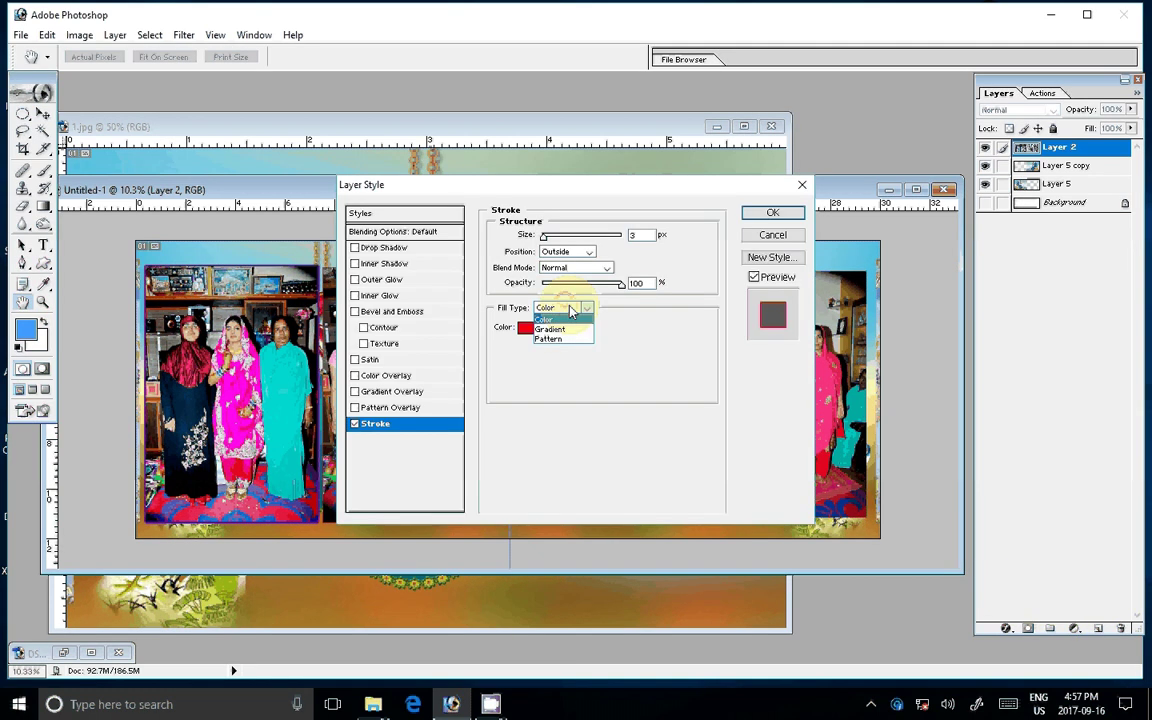
pyautogui.click(548, 339)
pyautogui.click(578, 345)
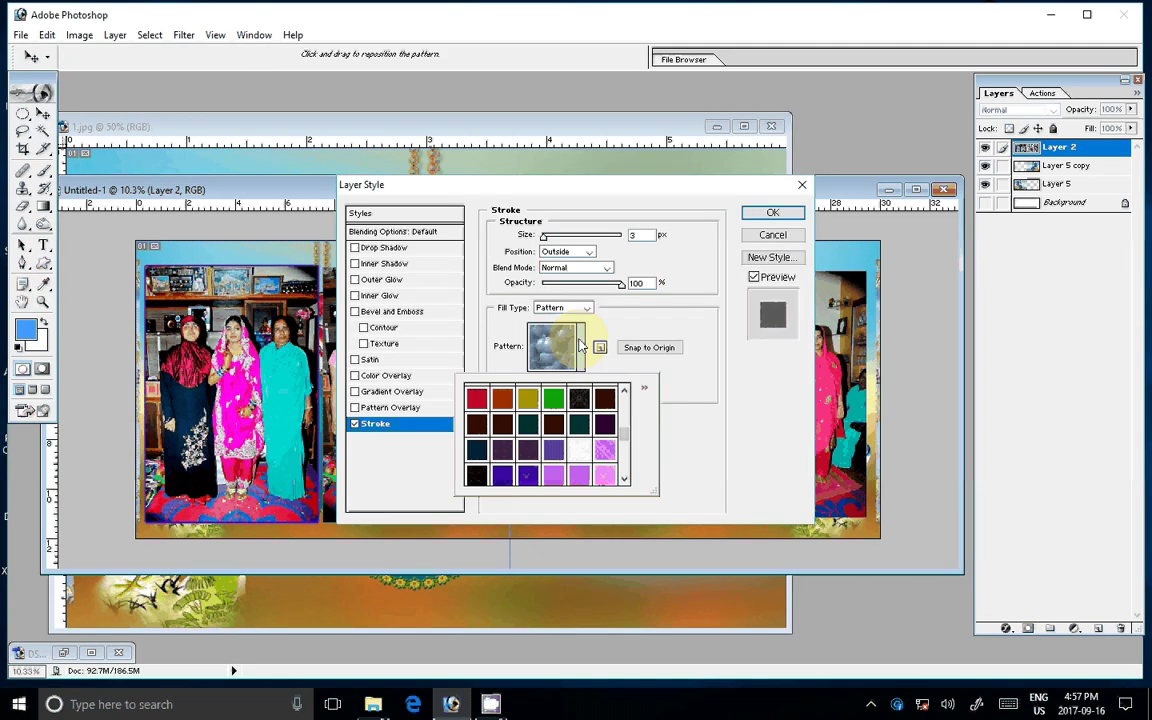
pyautogui.click(528, 475)
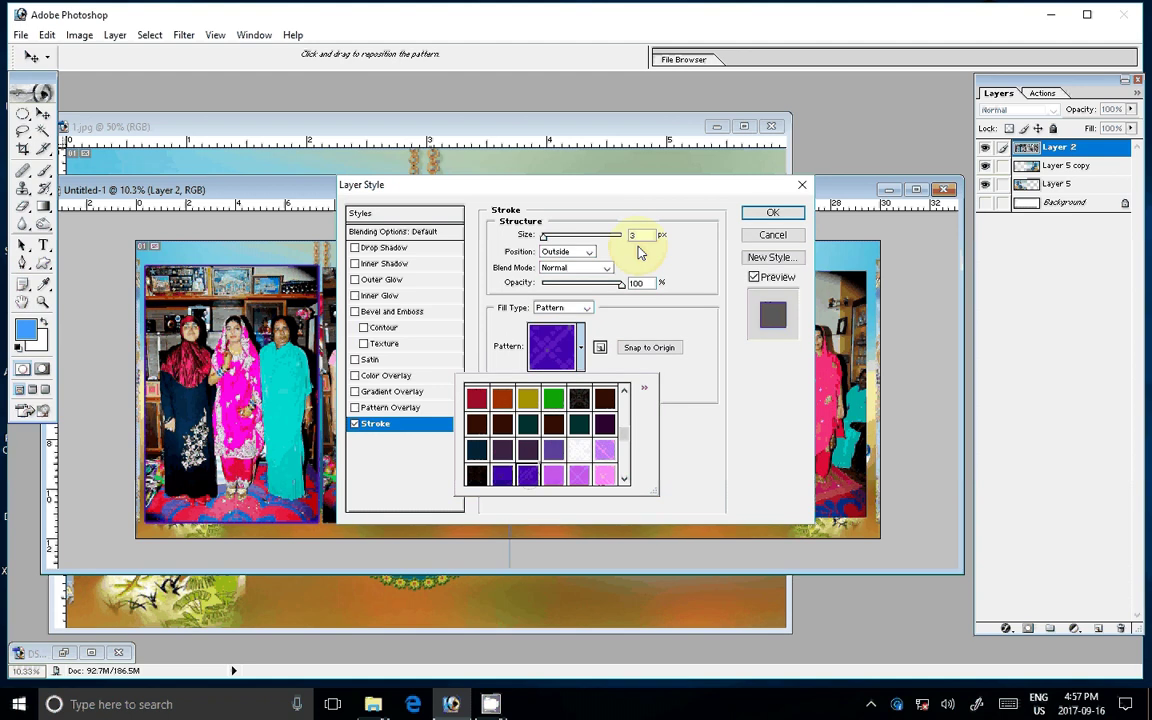
pyautogui.click(640, 253)
pyautogui.write('22')
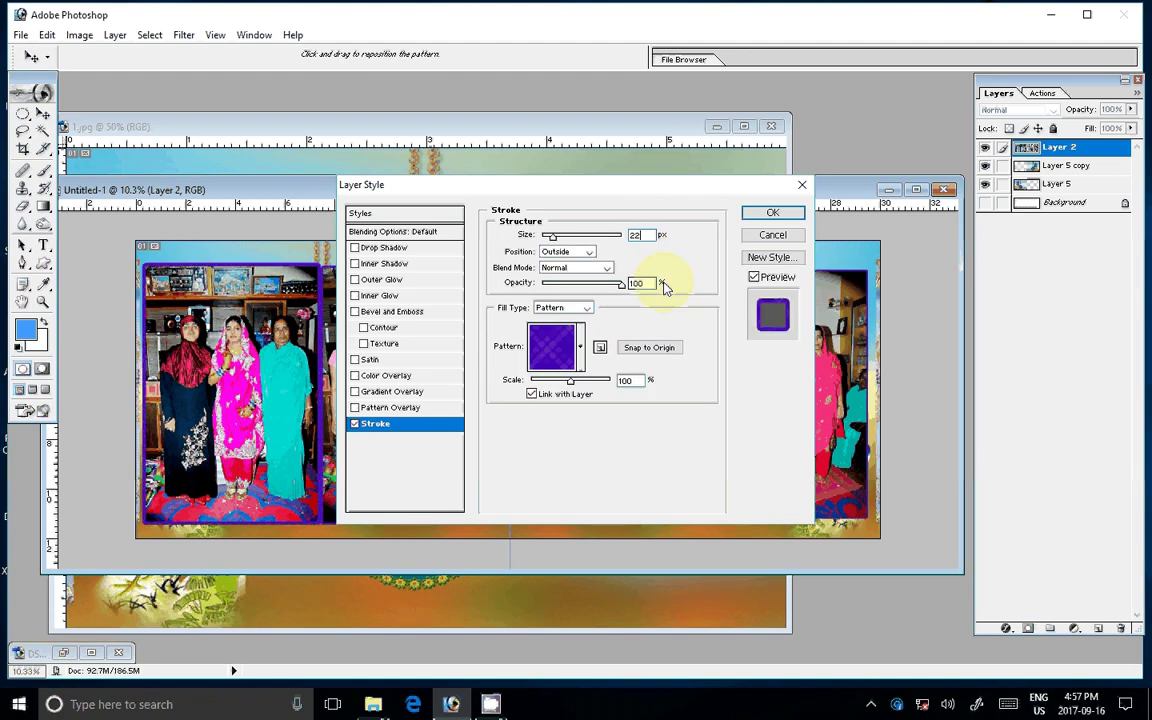
pyautogui.press('Return')
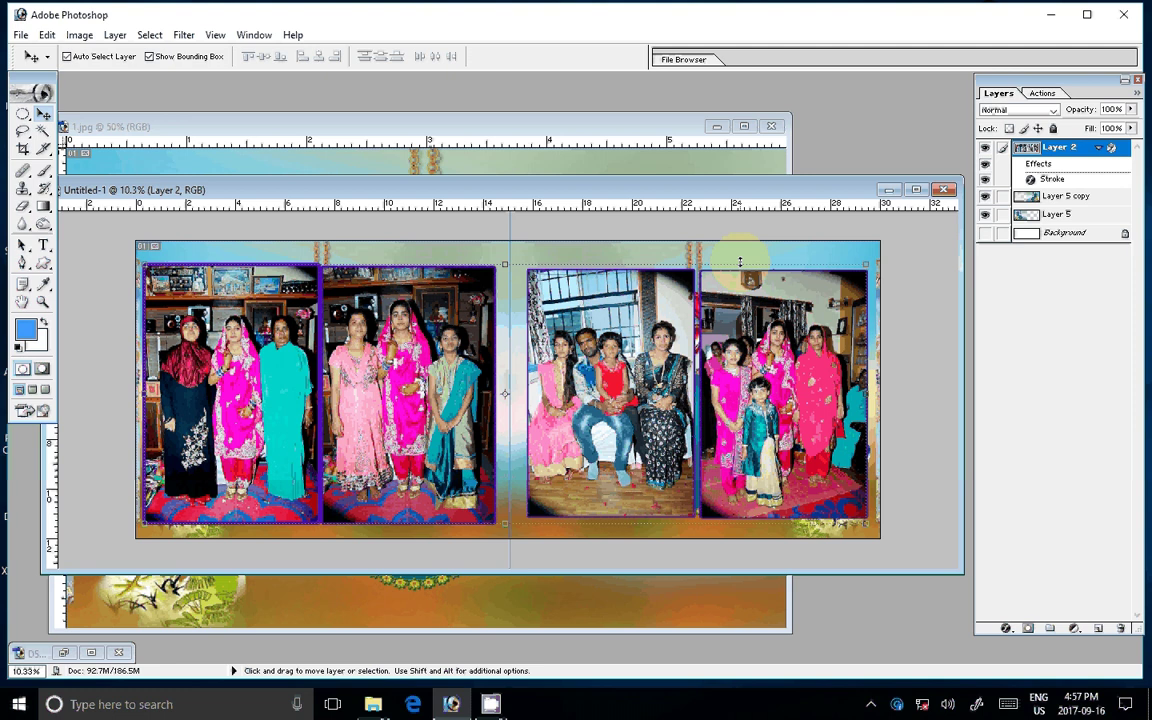
pyautogui.hotkey('alt', 's')
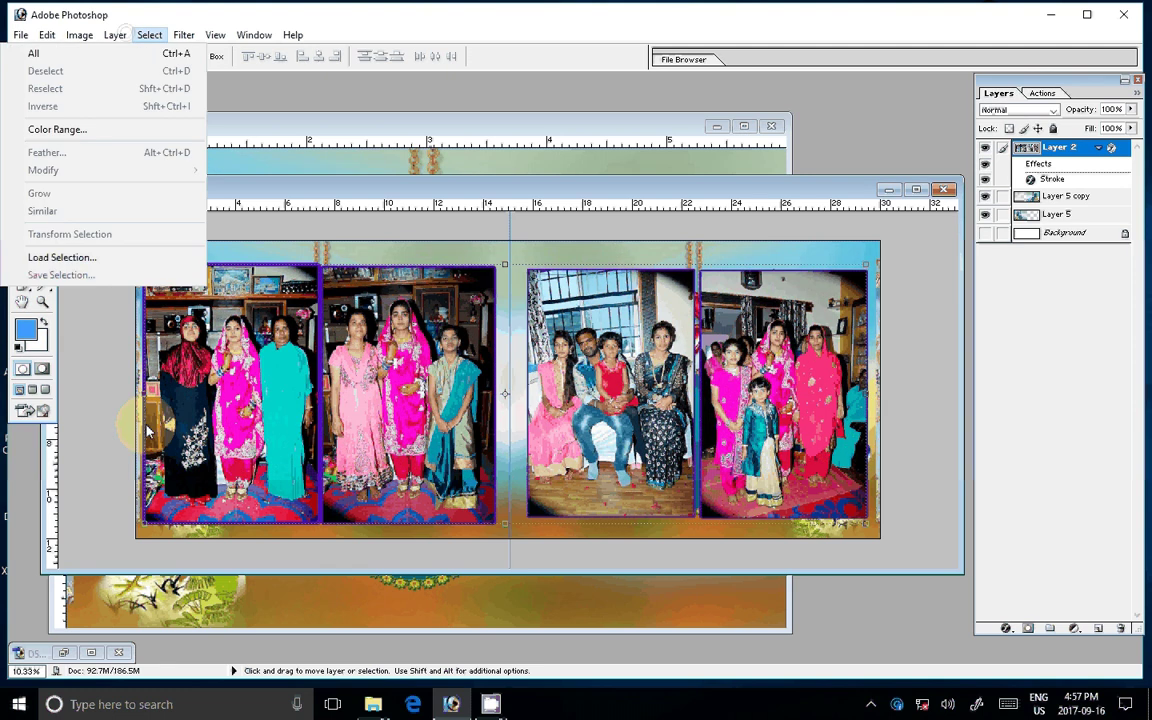
# - Merge the bordered photos and pastel background into one layer
pyautogui.press('Escape')
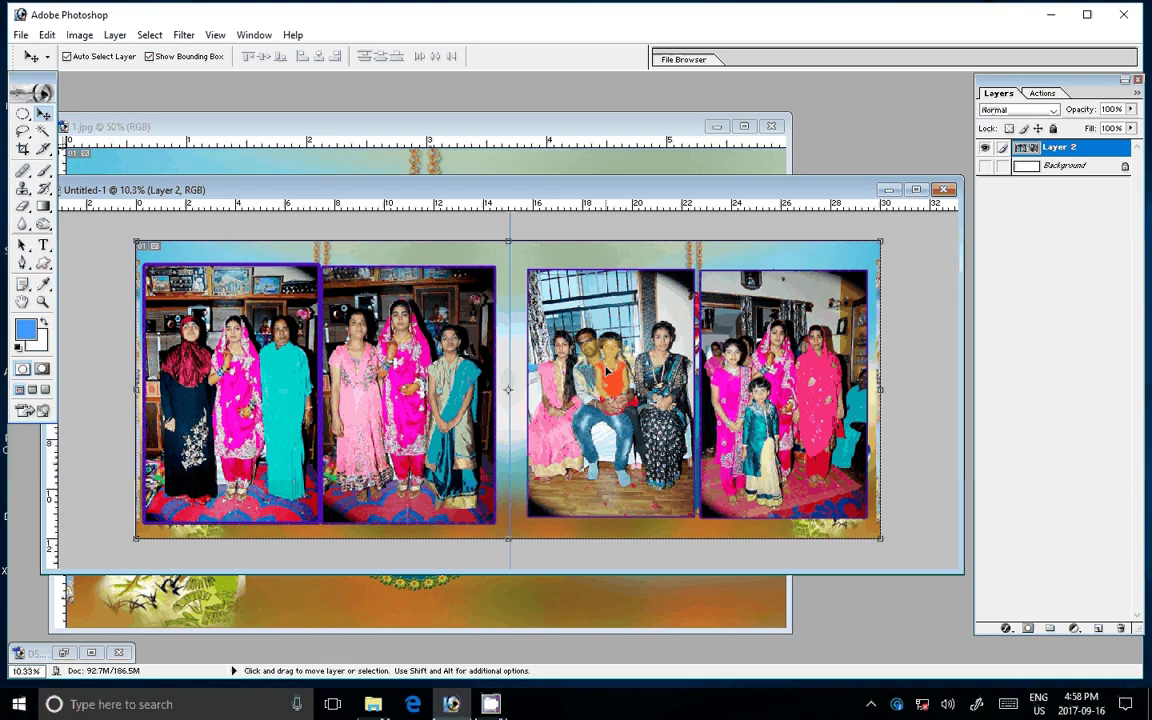
pyautogui.click(22, 36)
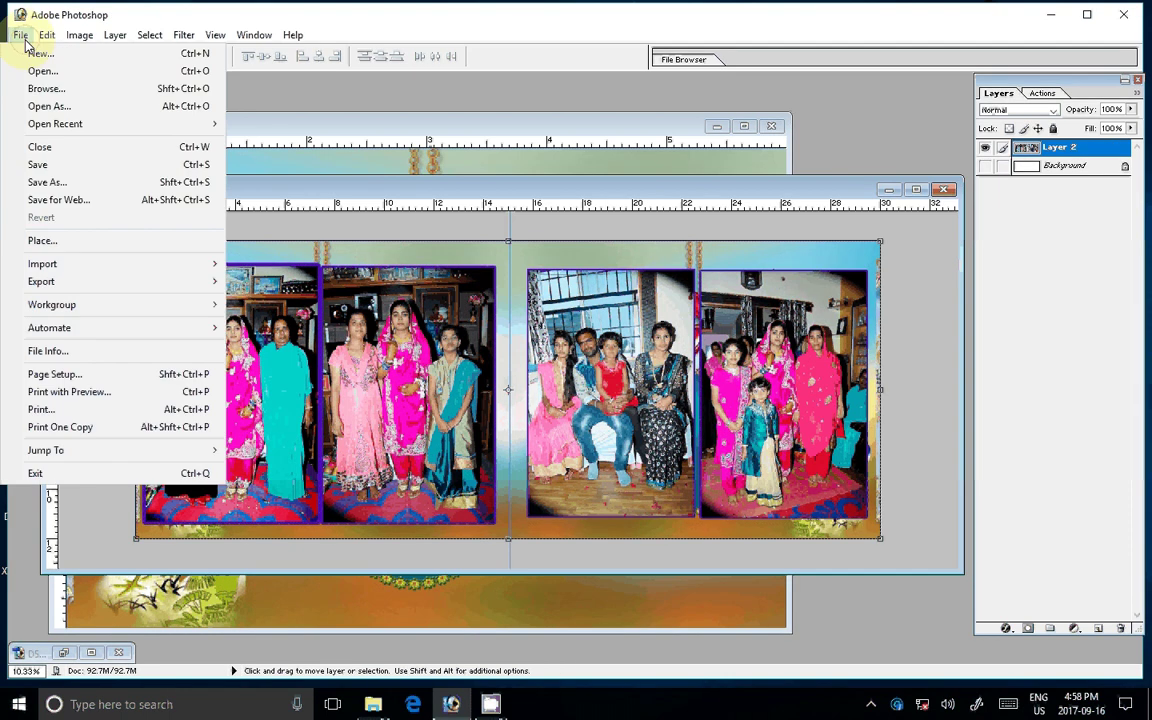
# - Begin Save As and browse to the k 11 folder on LOCAL DISK (E:)
pyautogui.click(47, 182)
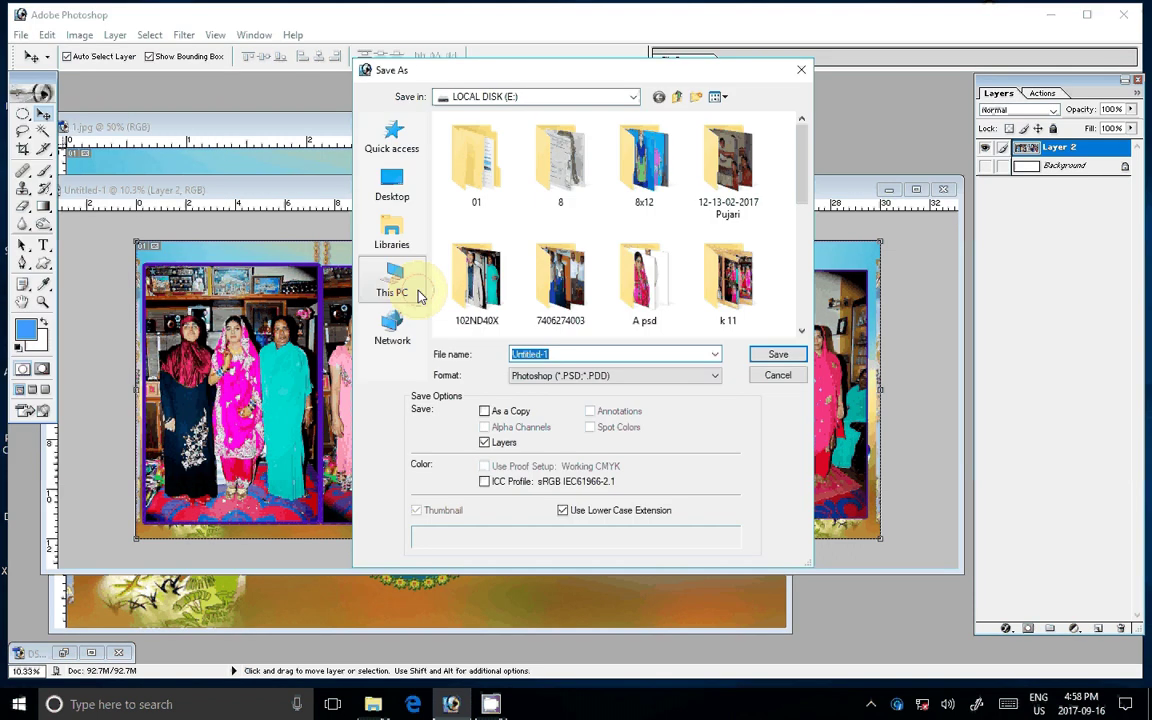
pyautogui.click(420, 295)
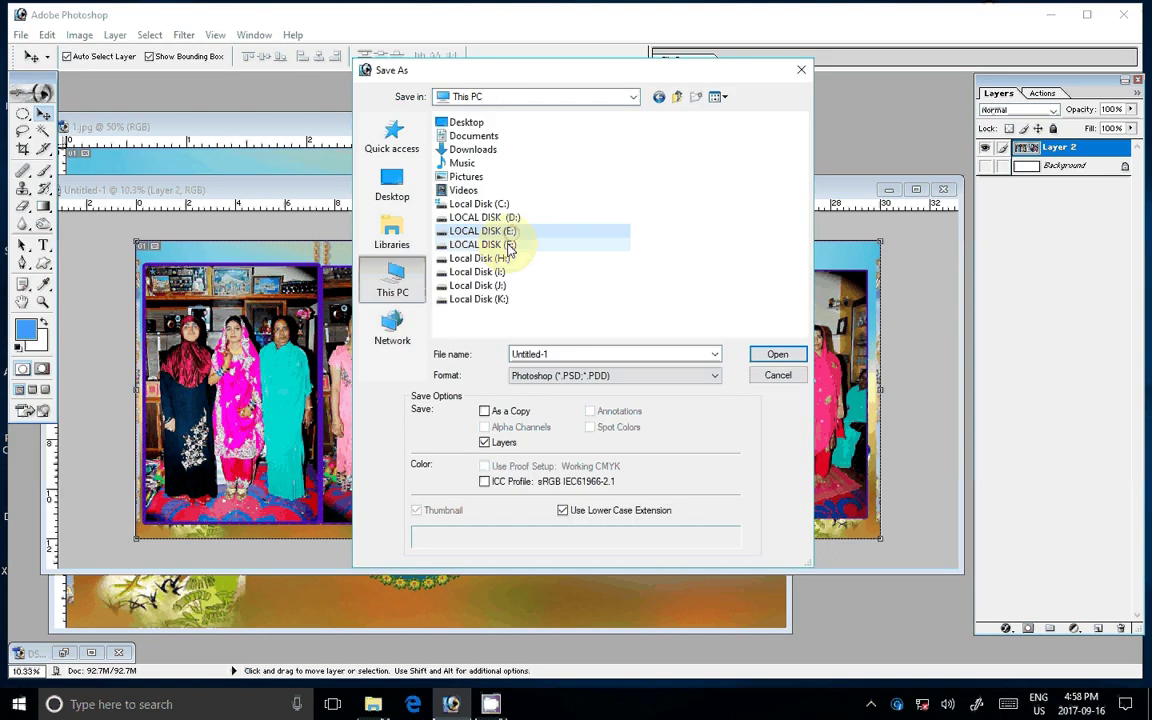
pyautogui.click(509, 247)
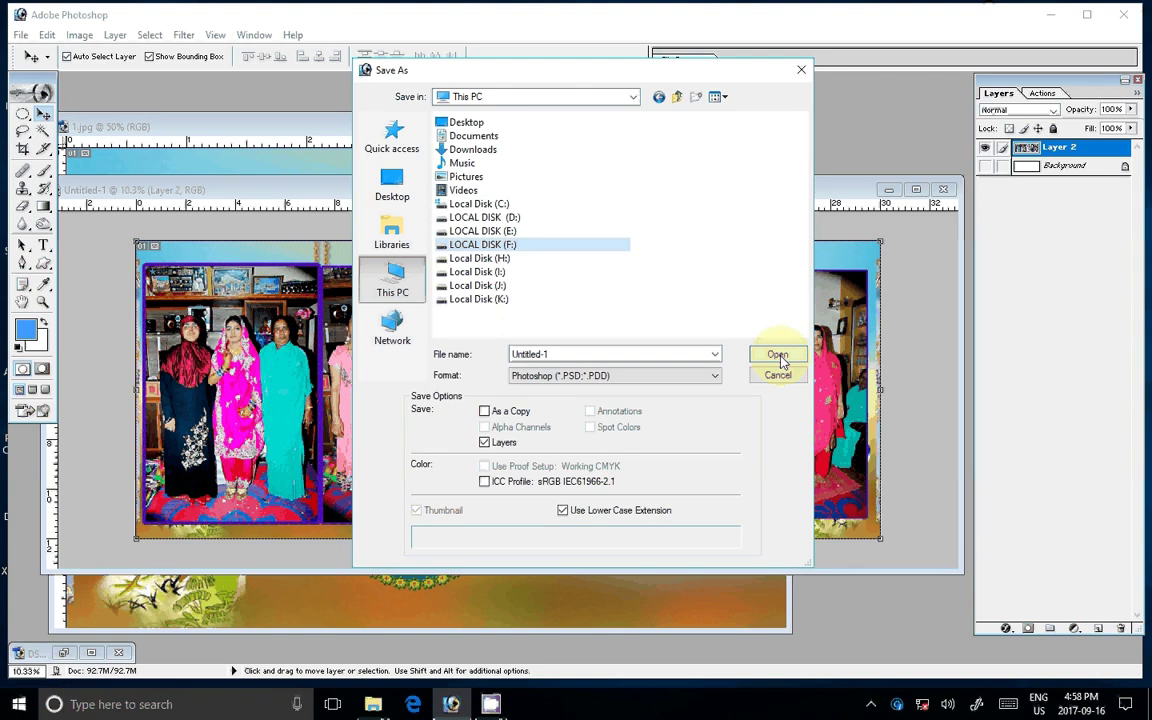
pyautogui.click(512, 232)
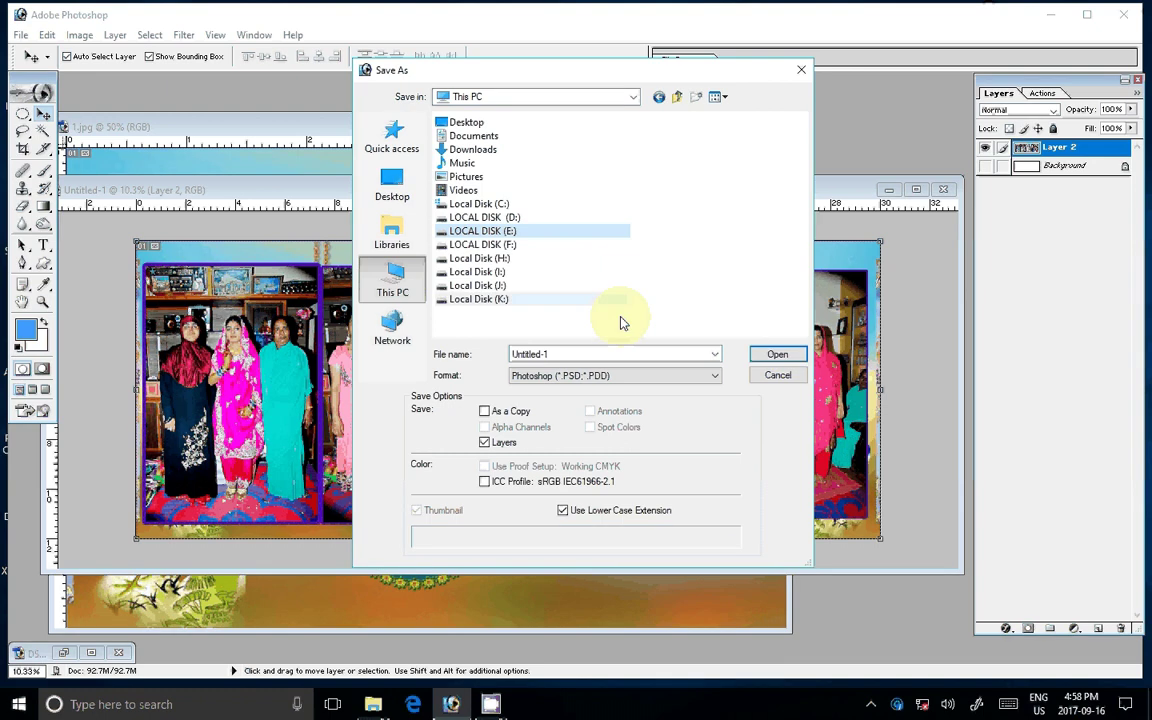
pyautogui.press('Return')
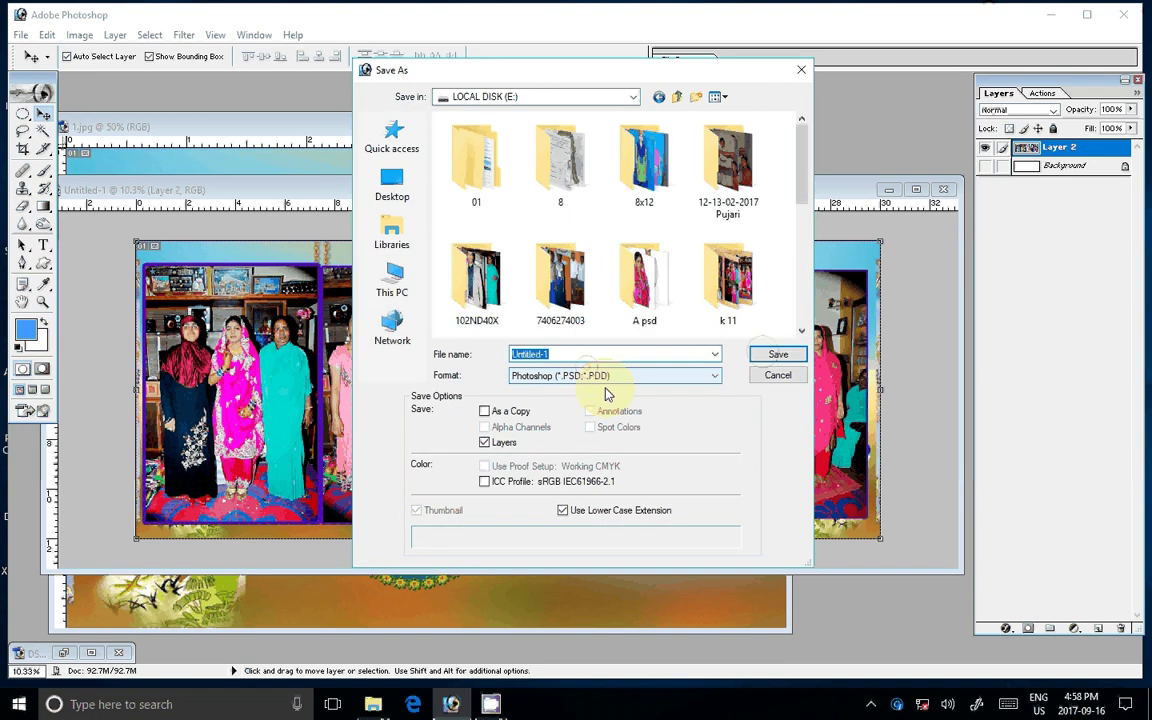
pyautogui.click(728, 155)
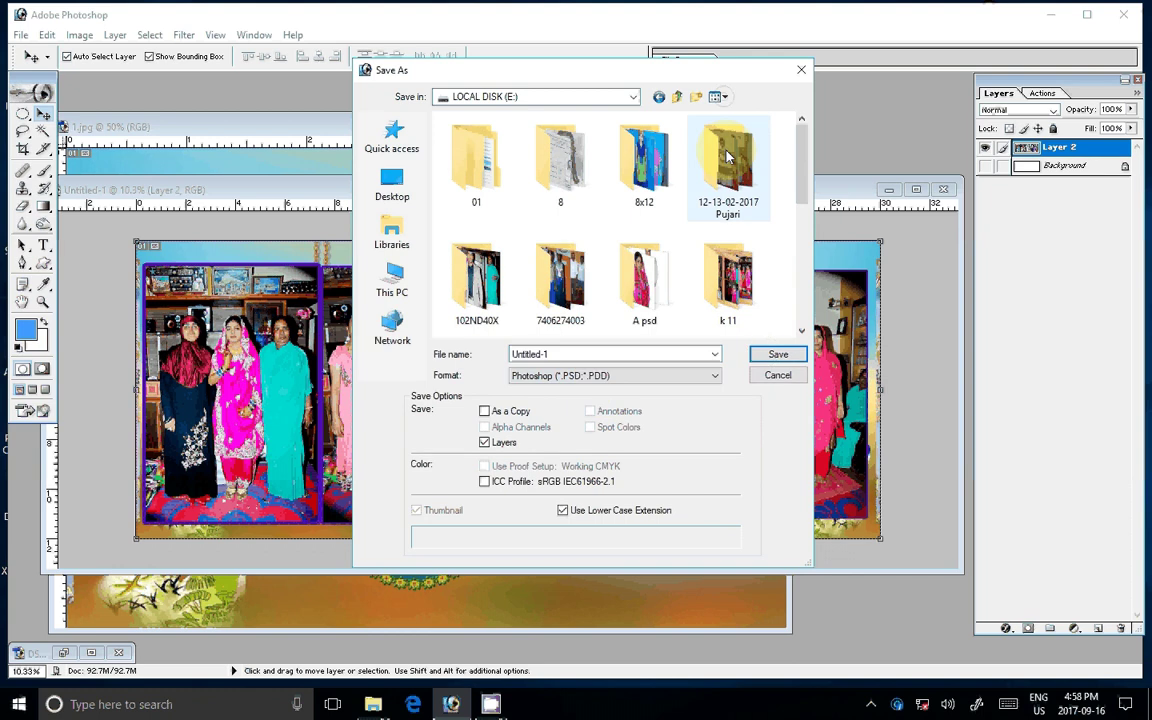
pyautogui.click(720, 96)
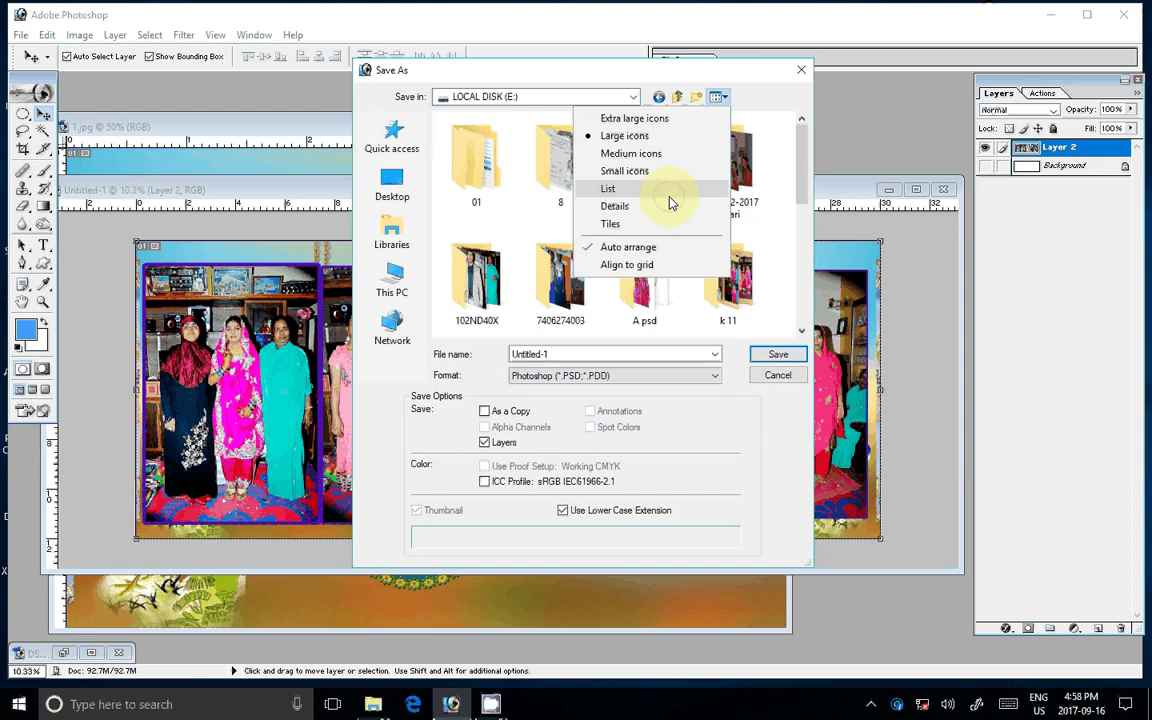
pyautogui.click(610, 188)
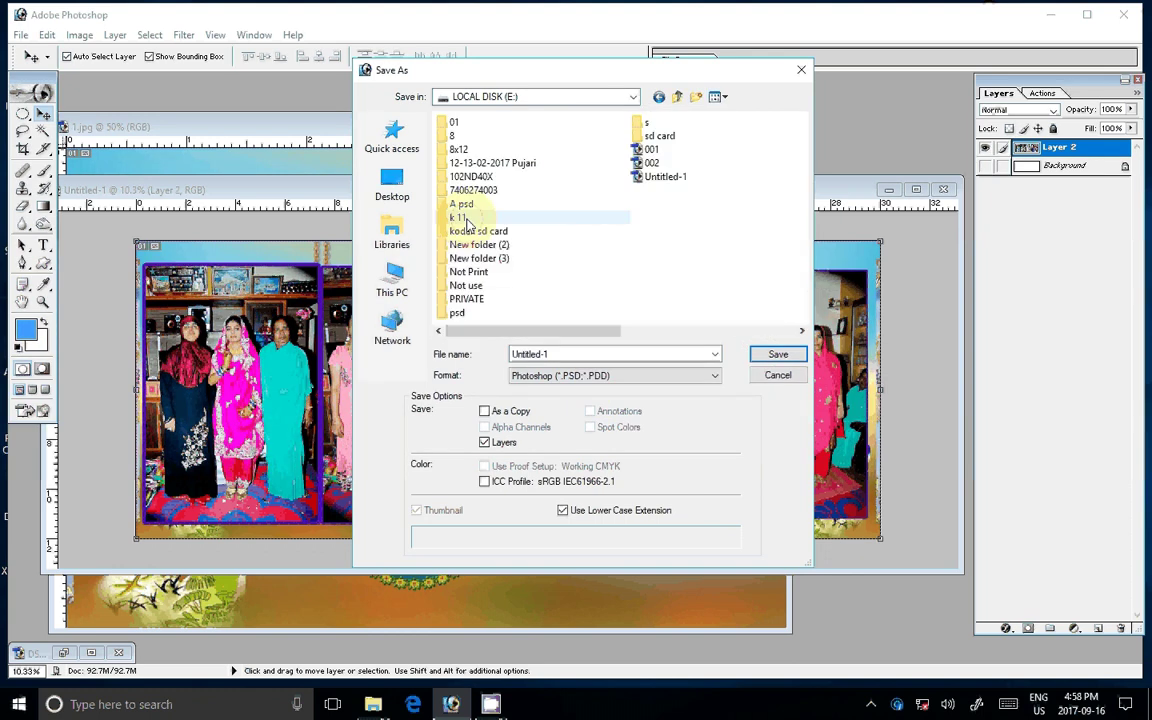
pyautogui.doubleClick(462, 217)
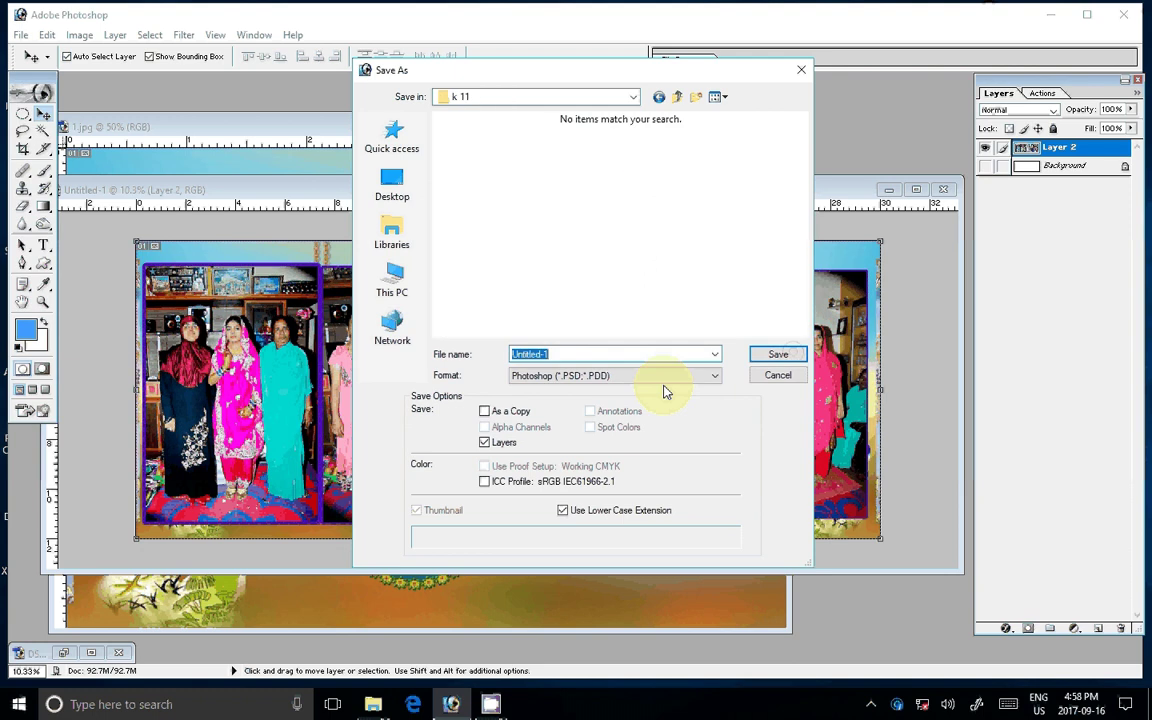
# - Save the spread in JPEG format with the file name 21
pyautogui.click(665, 378)
pyautogui.click(606, 450)
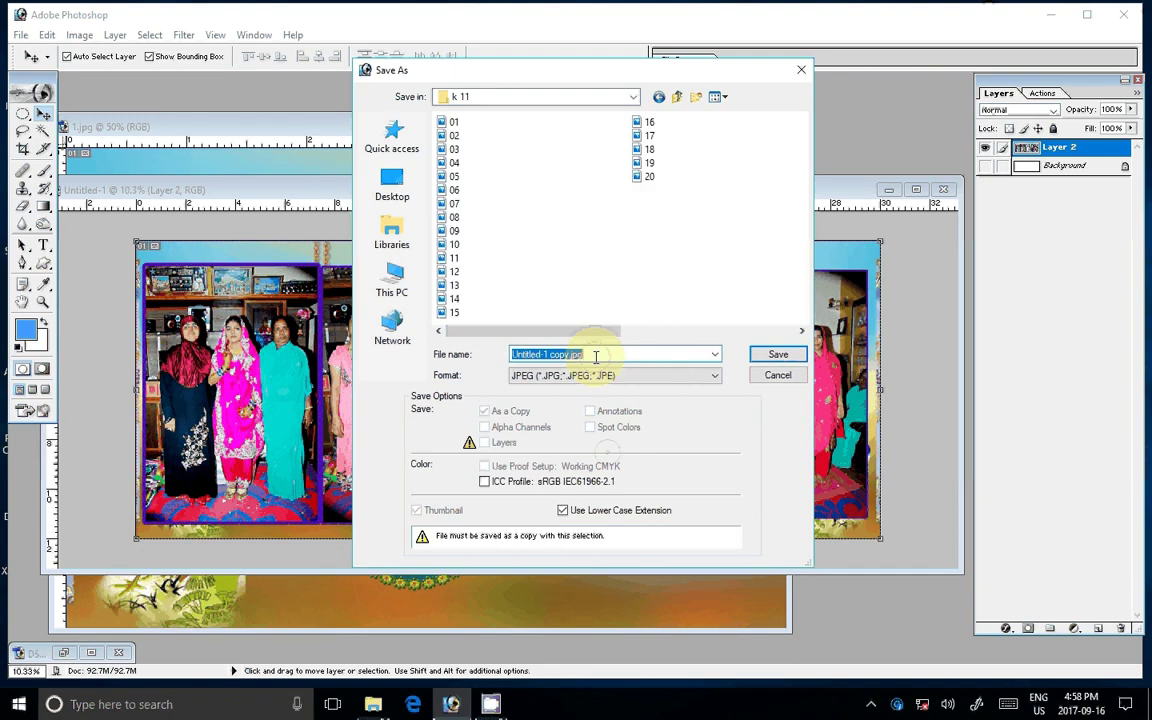
pyautogui.write('21')
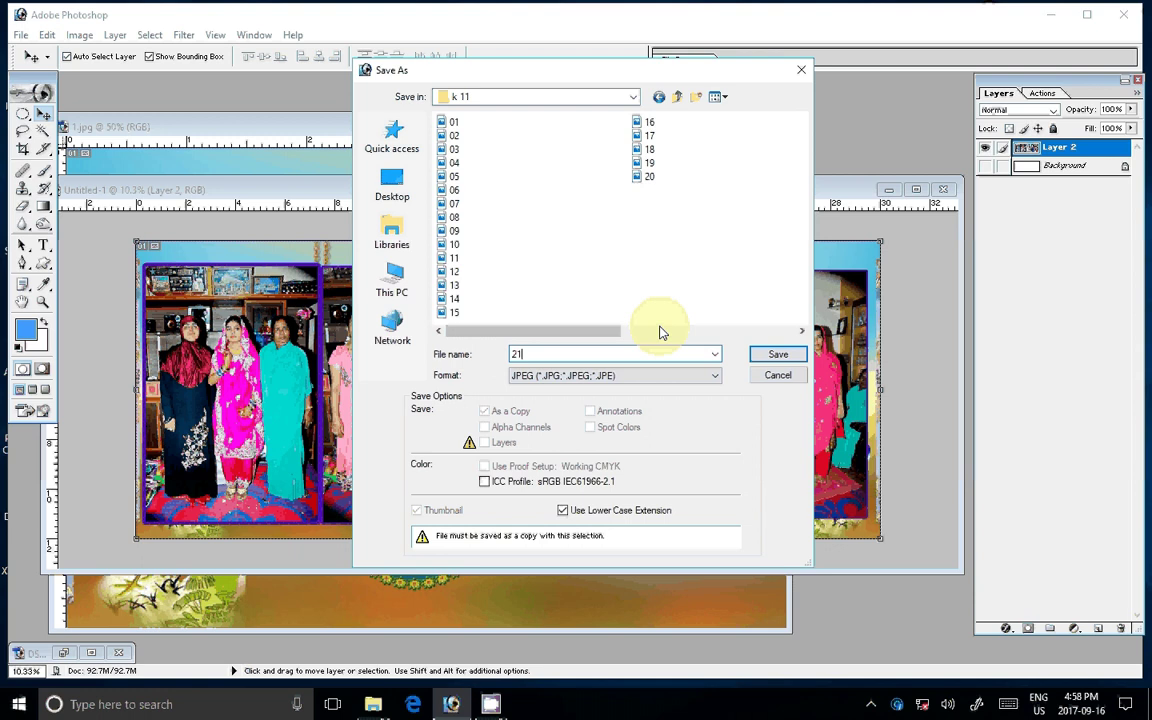
pyautogui.press('Return')
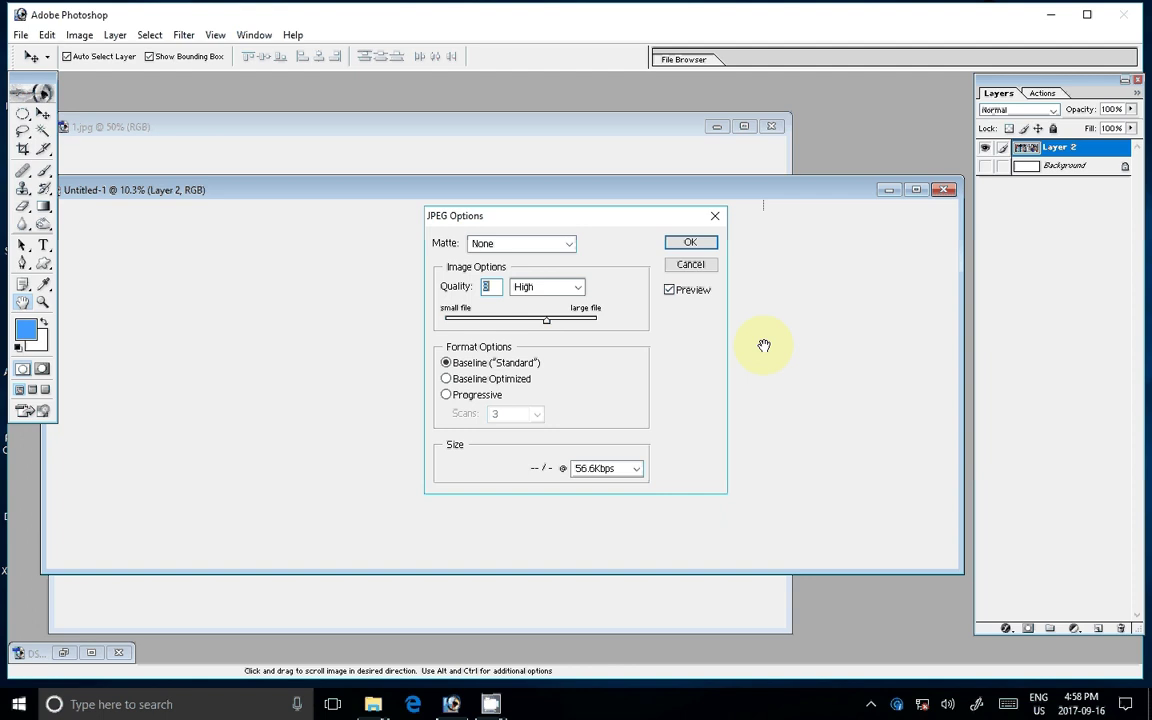
# - Set the JPEG quality to 11 (Maximum) and confirm writing file 21
pyautogui.click(694, 243)
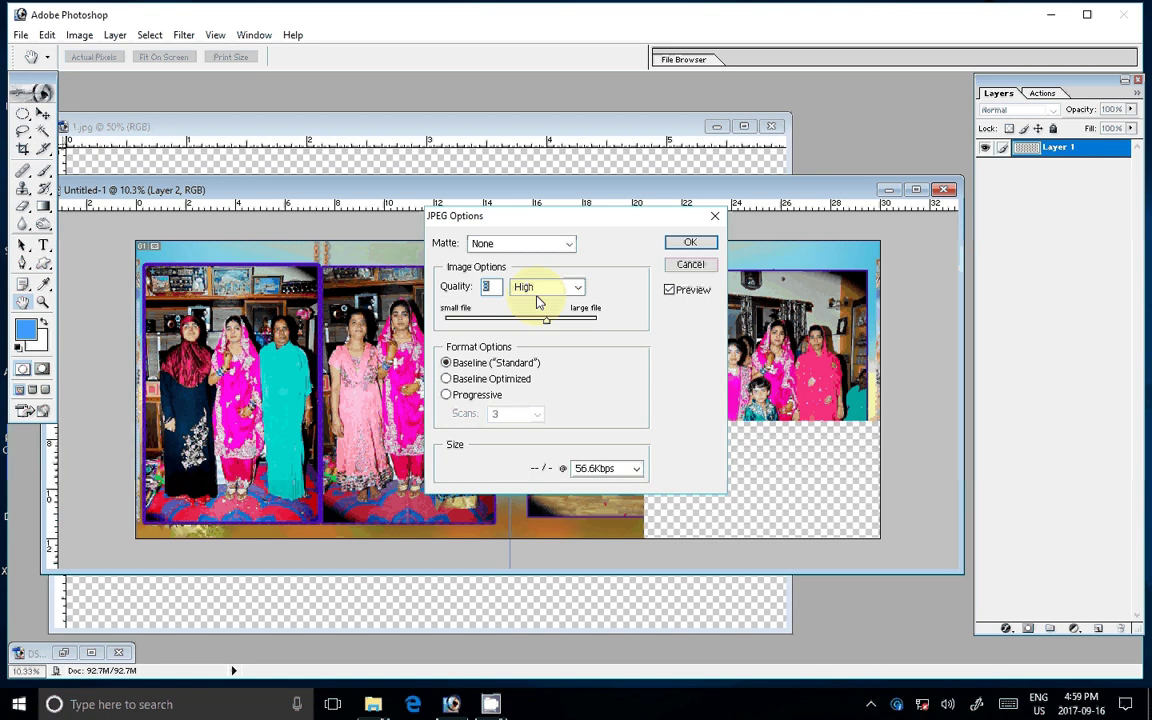
pyautogui.moveTo(546, 319); pyautogui.dragTo(584, 319)
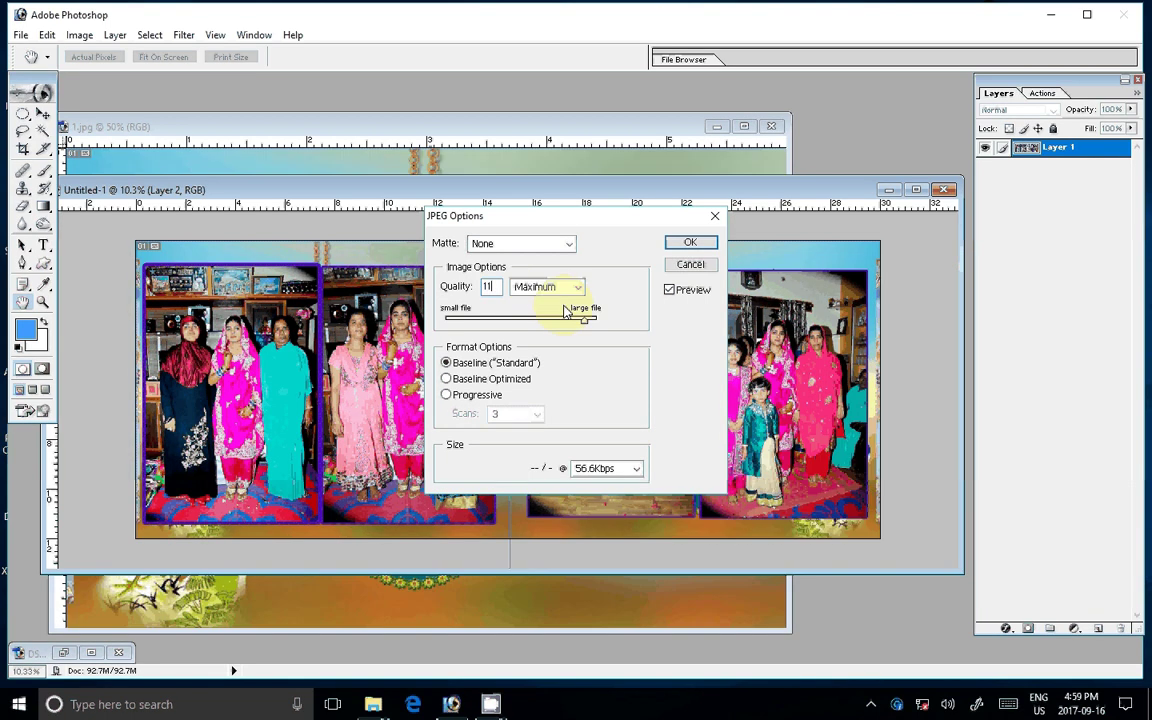
pyautogui.click(692, 243)
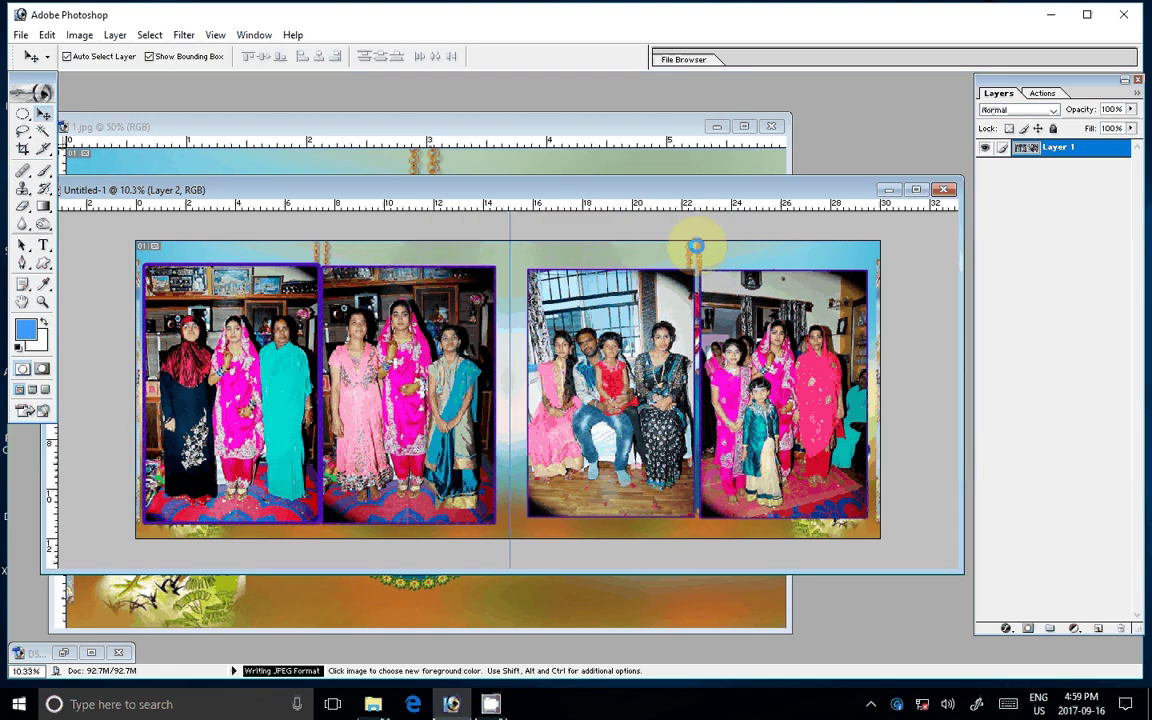